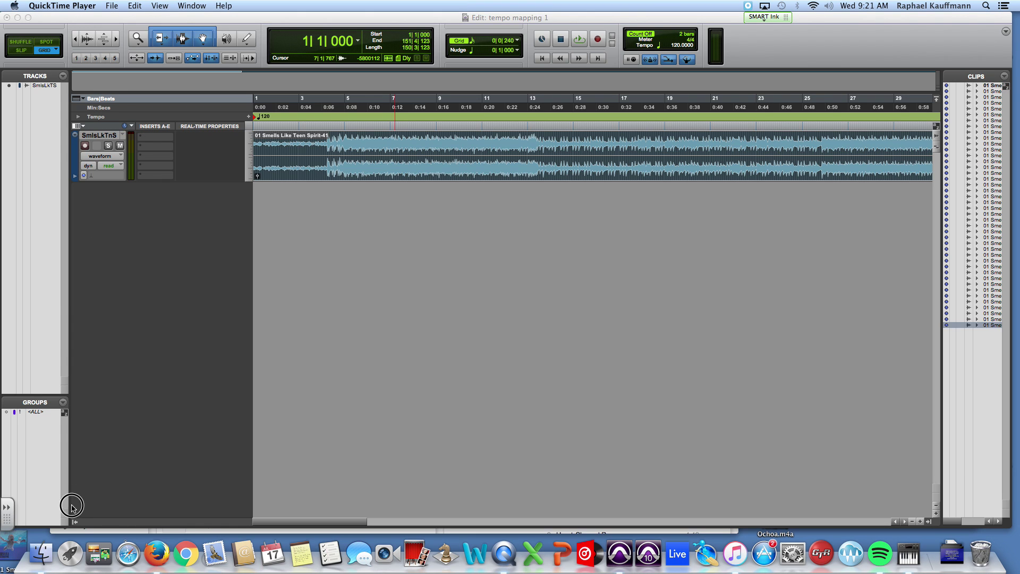
# Step: Switch from QuickTime Player back to the Pro Tools session 'tempo mapping 1'
pyautogui.click(316, 382)
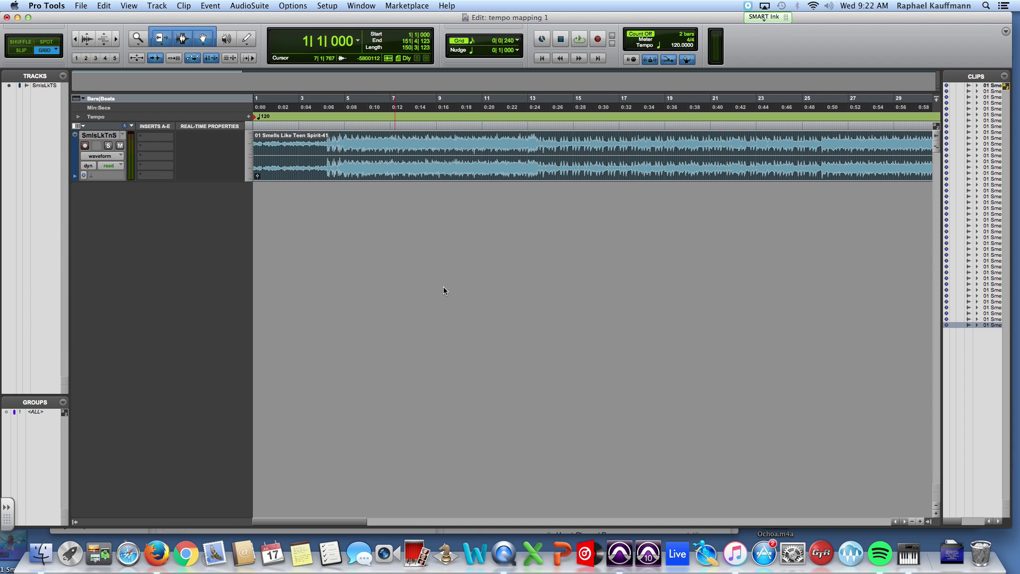
# Step: Make the song track taller and play the song to audition it
pyautogui.click(252, 164)
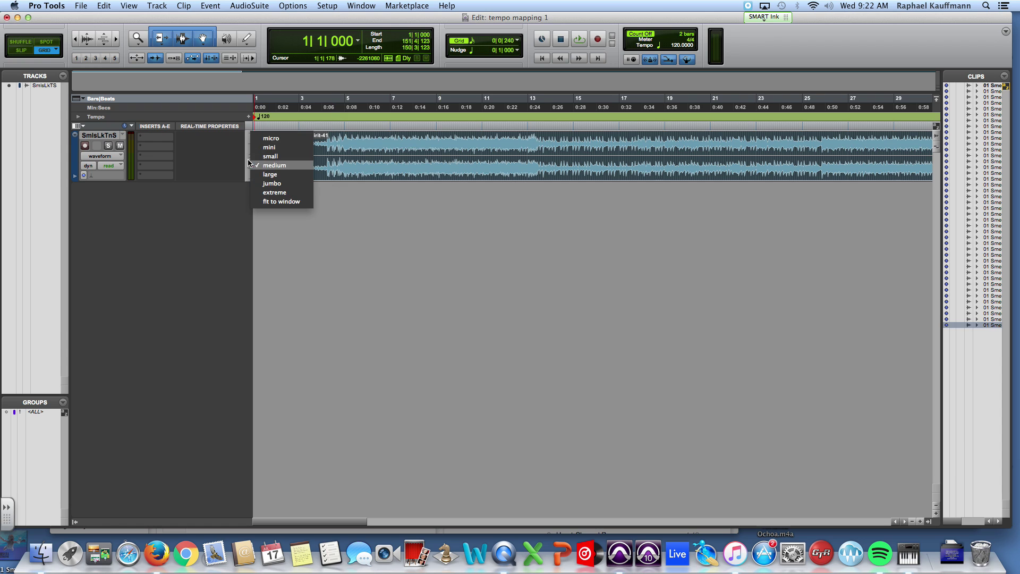
pyautogui.click(252, 177)
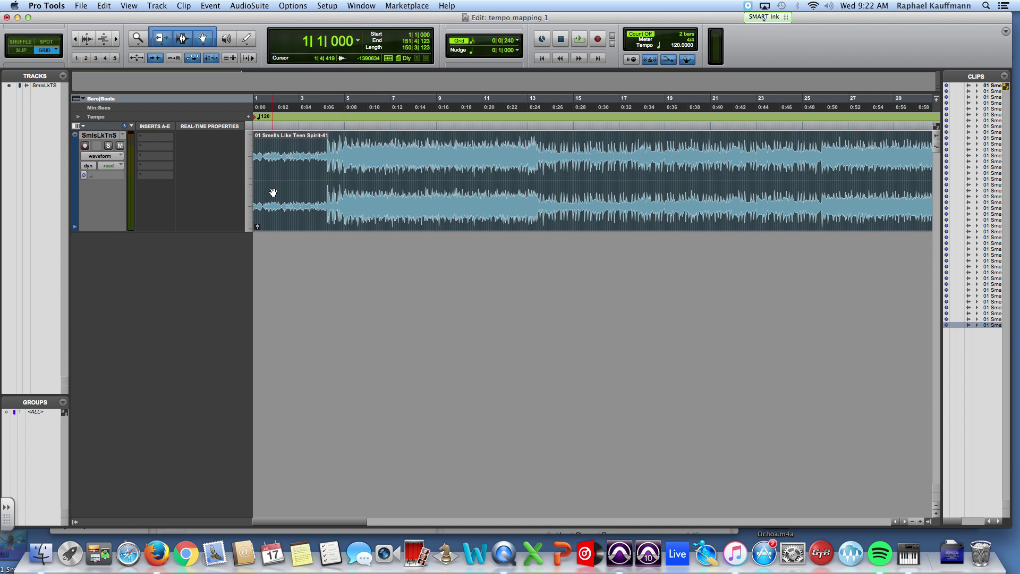
pyautogui.press('space')
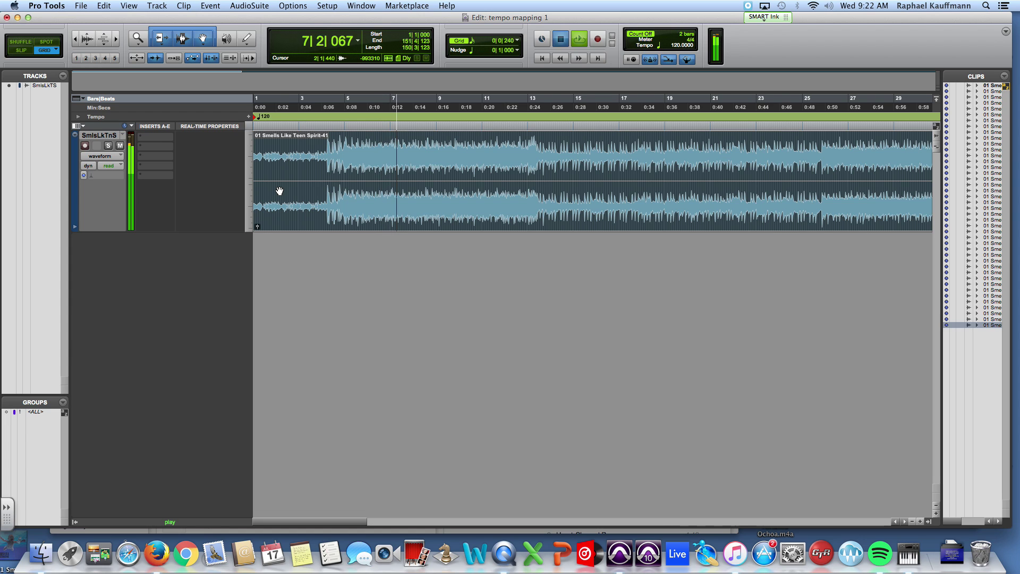
pyautogui.press('space')
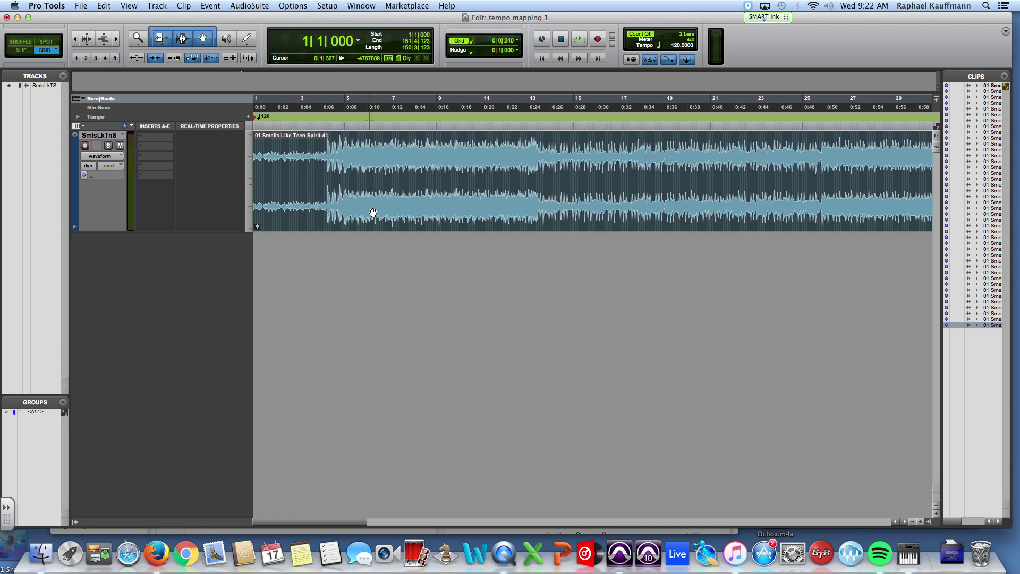
# Step: Zoom in, then drag and trim the Smells Like Teen Spirit clip so it starts at 1|1|000
pyautogui.press('super+bracketright')
pyautogui.press('super+bracketright')
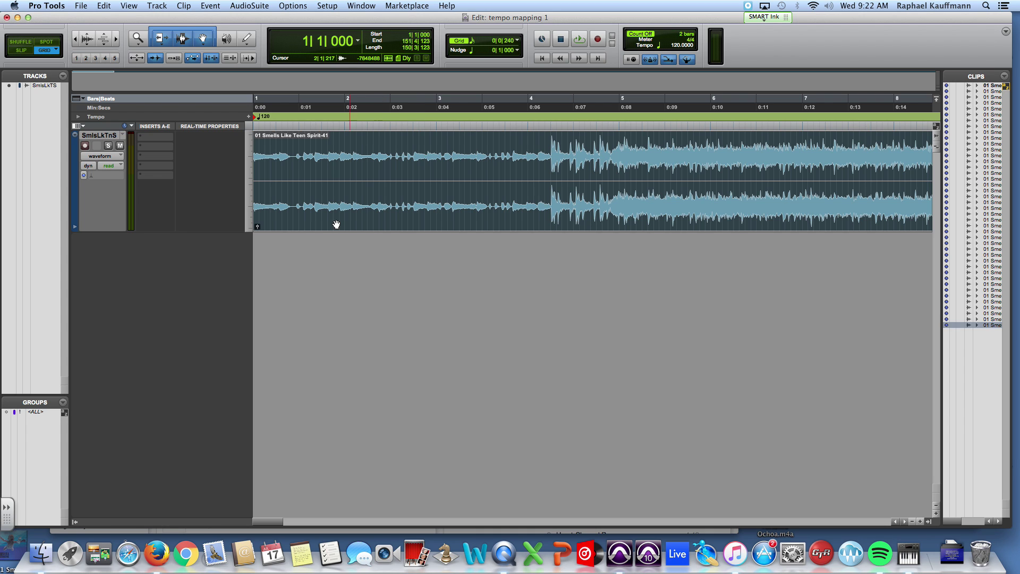
pyautogui.moveTo(332, 221); pyautogui.dragTo(348, 221)
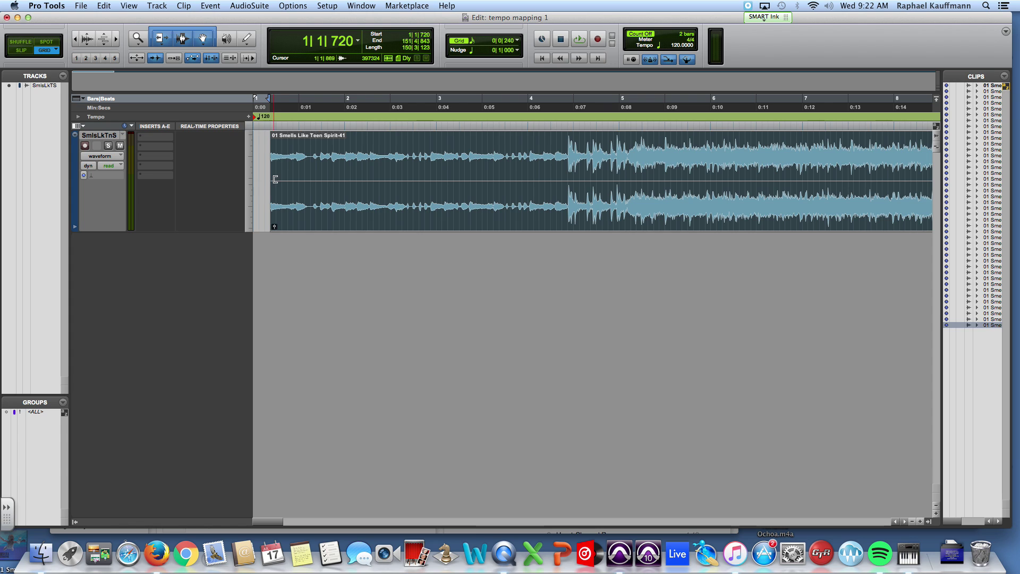
pyautogui.moveTo(270, 180); pyautogui.dragTo(260, 182)
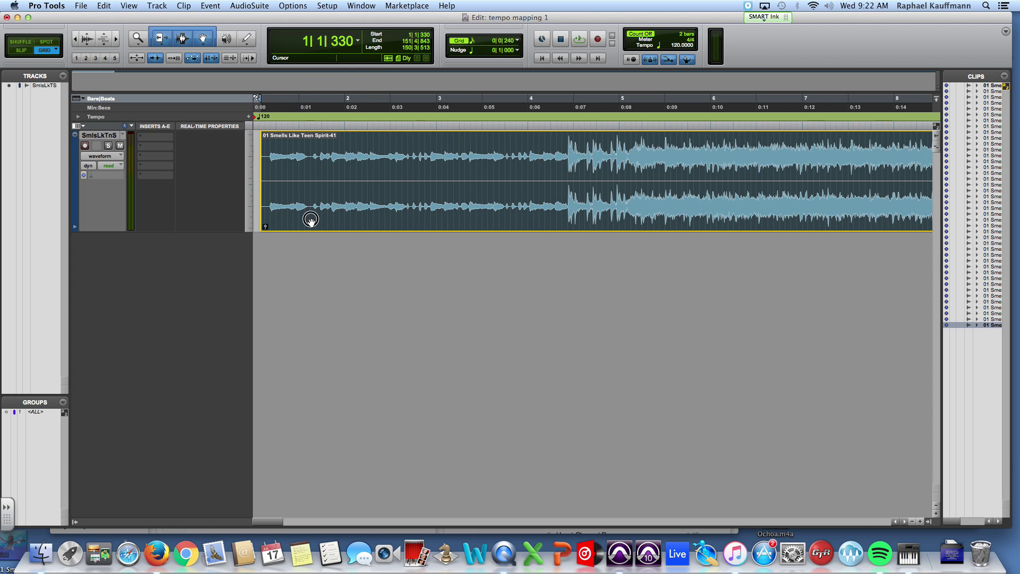
pyautogui.moveTo(302, 221); pyautogui.dragTo(295, 221)
# Step: In Slip mode, split off the silent lead-in before the first note, delete it, and slide the song to the start
pyautogui.press('super+bracketright')
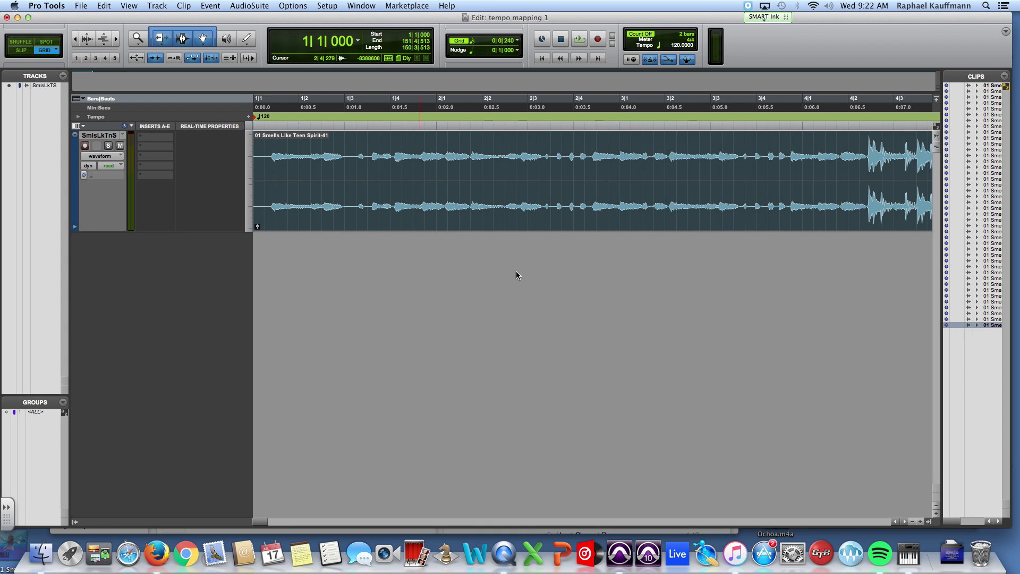
pyautogui.click(31, 51)
pyautogui.click(264, 150)
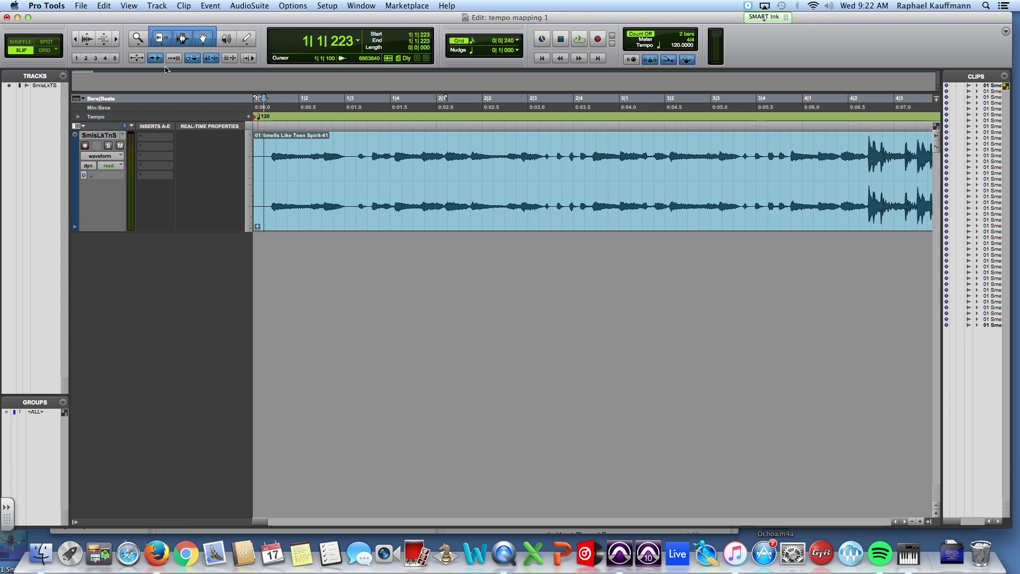
pyautogui.click(157, 60)
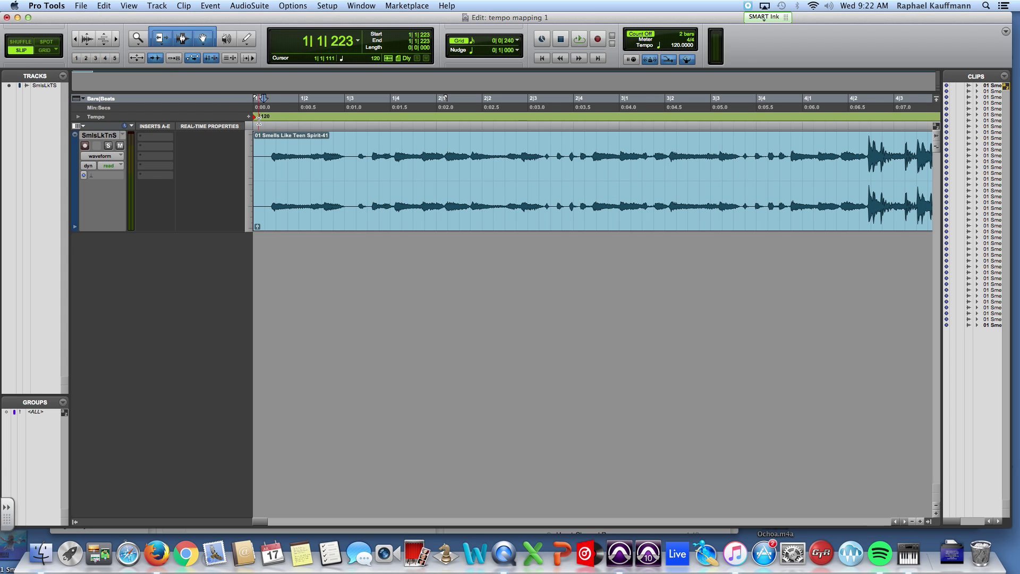
pyautogui.click(272, 154)
pyautogui.press('super+e')
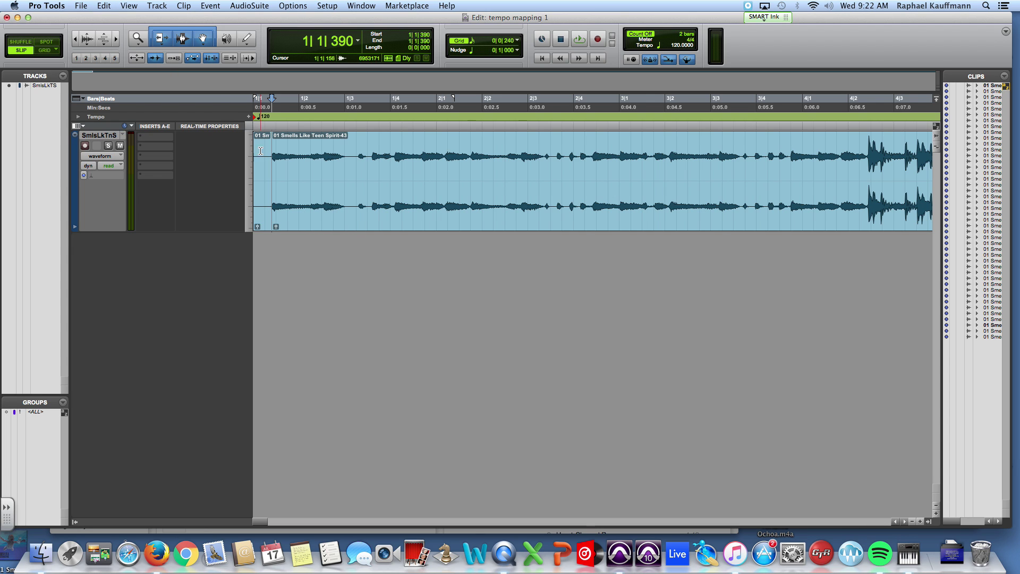
pyautogui.click(266, 209)
pyautogui.press('Delete')
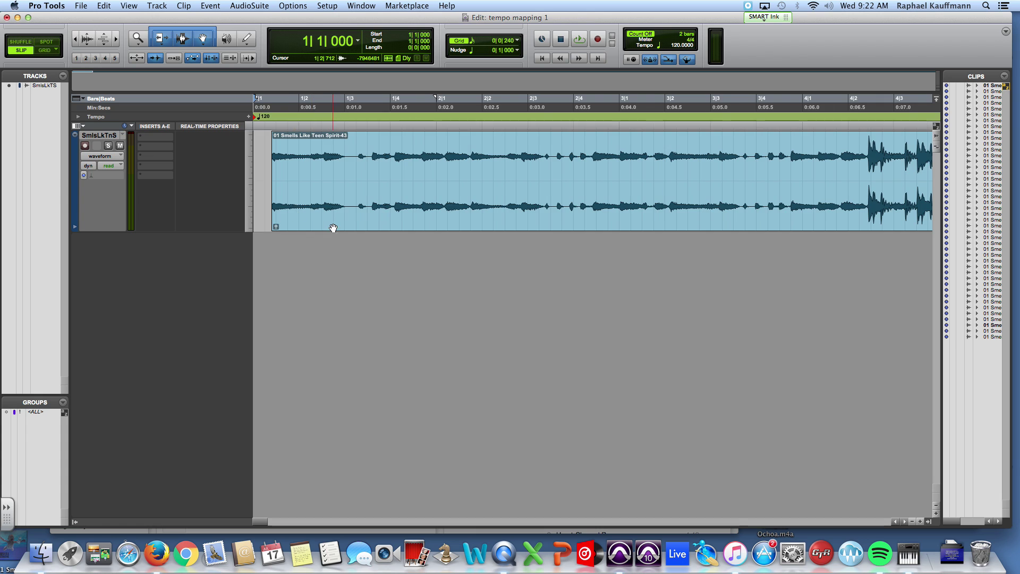
pyautogui.moveTo(329, 223); pyautogui.dragTo(287, 223)
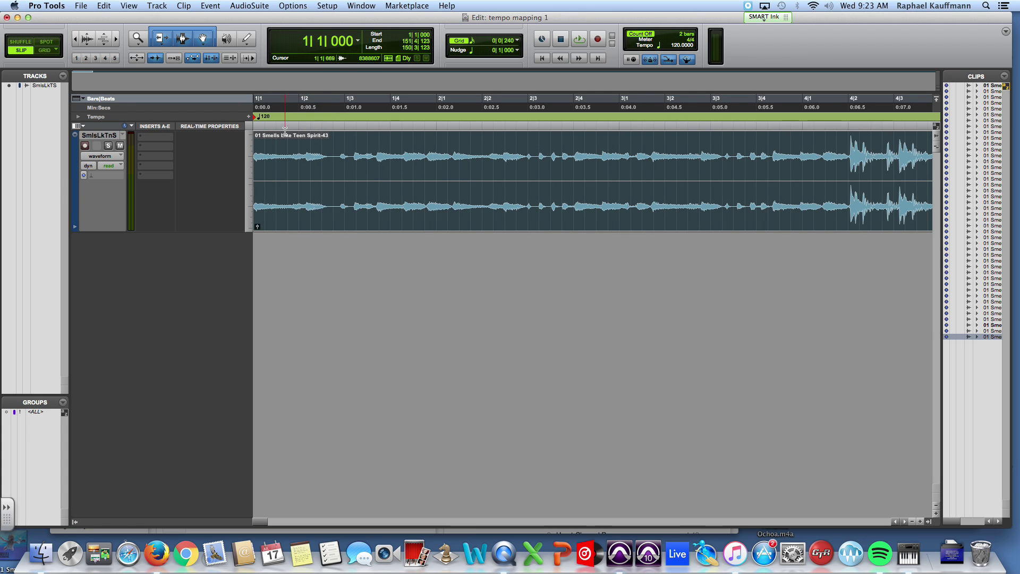
# Step: Play the opening and place the edit point just before the bar 2 downbeat
pyautogui.press('space')
pyautogui.press('space')
pyautogui.press('space')
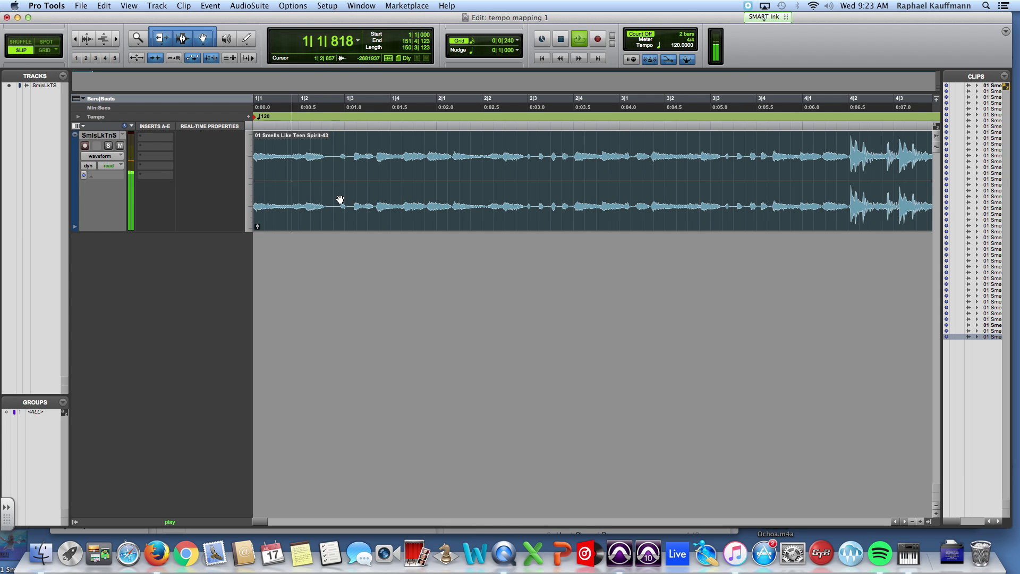
pyautogui.press('space')
pyautogui.click(452, 166)
pyautogui.click(448, 164)
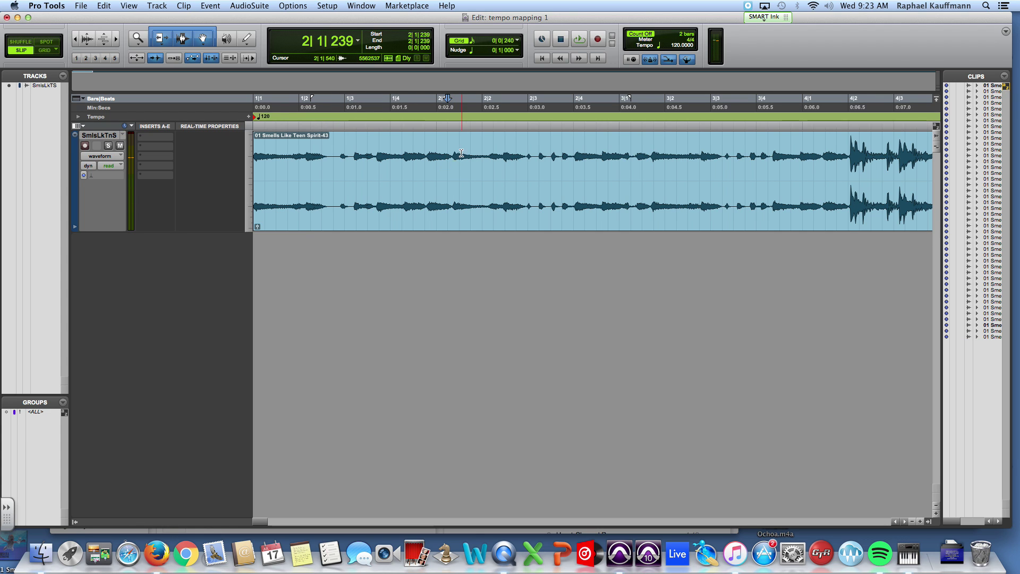
pyautogui.moveTo(456, 156); pyautogui.dragTo(461, 162)
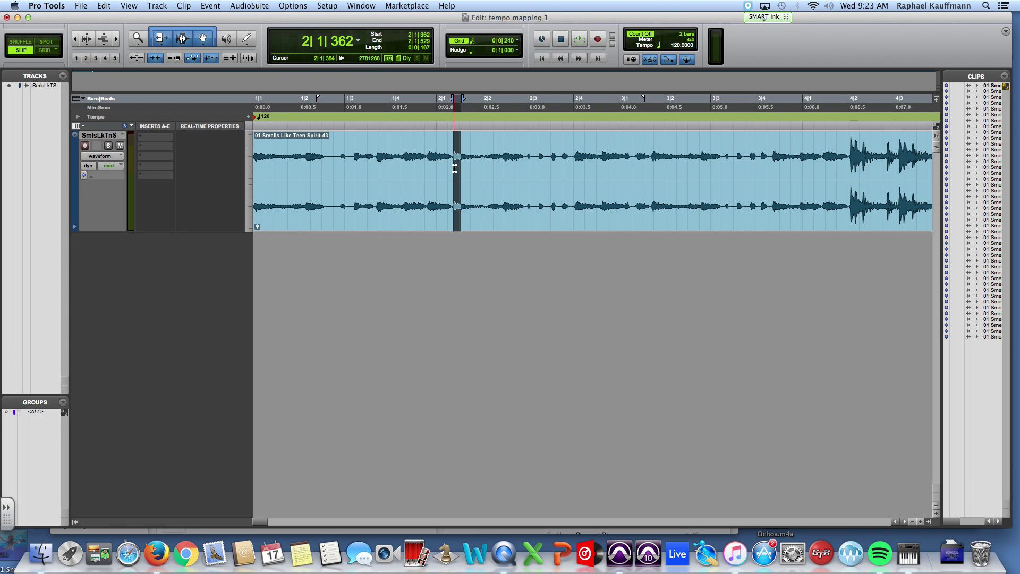
pyautogui.click(445, 170)
# Step: Back in Slip mode, snap to the downbeat transient, split at 2|1|357, and audition the first measure
pyautogui.press('F3')
pyautogui.press('F4')
pyautogui.press('F1')
pyautogui.press('F2')
pyautogui.press('Tab')
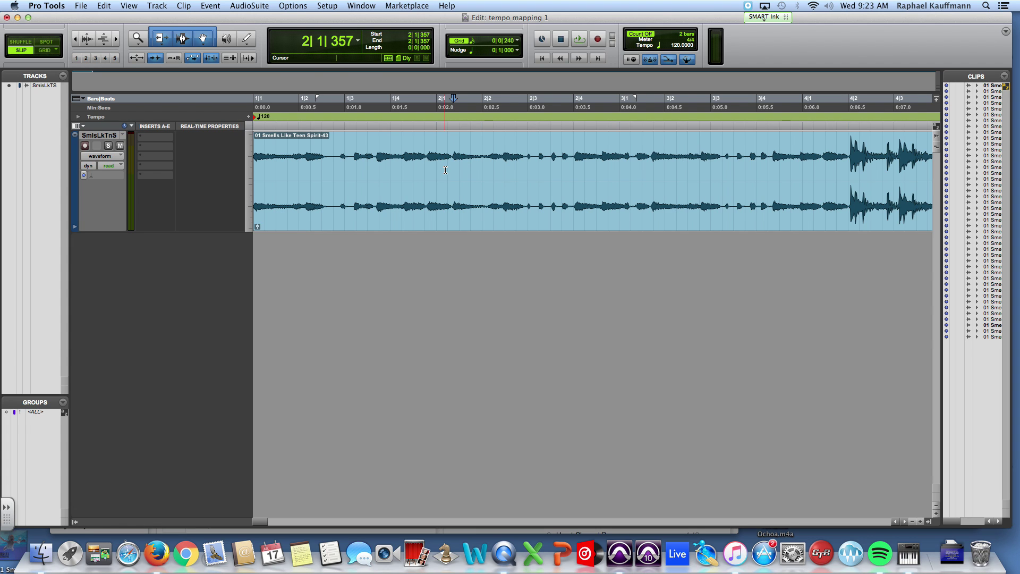
pyautogui.press('super+e')
pyautogui.click(422, 211)
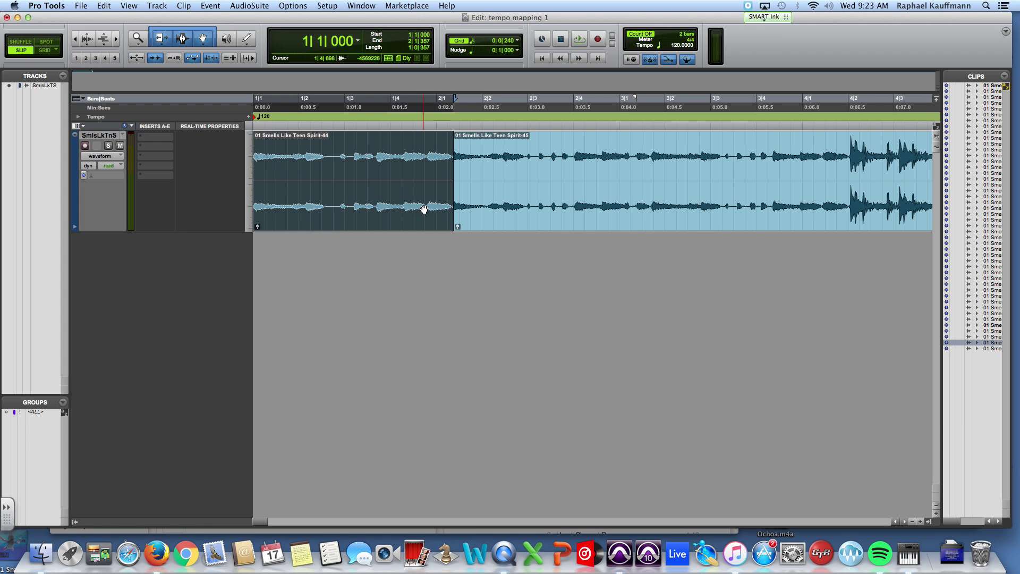
pyautogui.press('space')
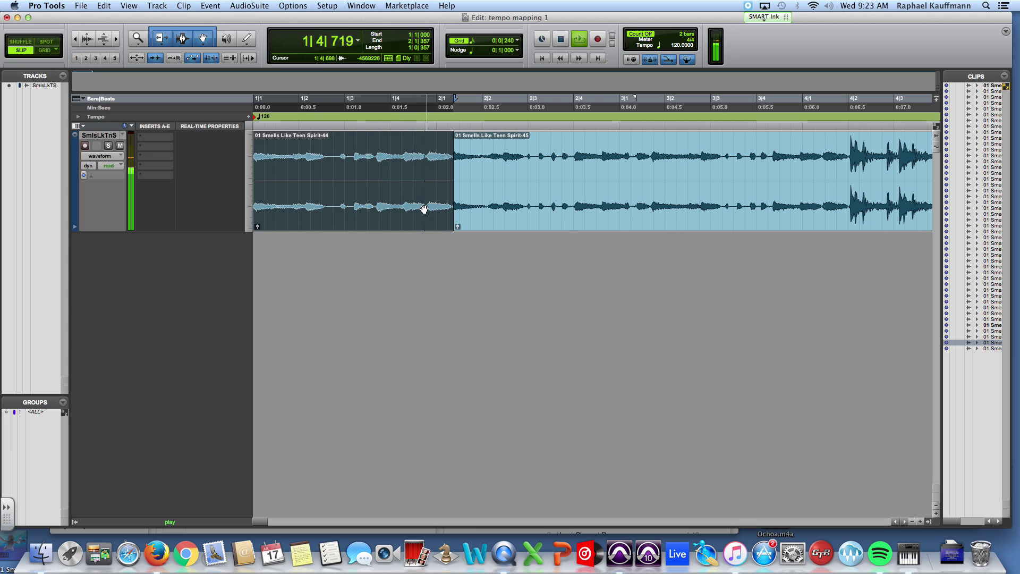
pyautogui.press('space')
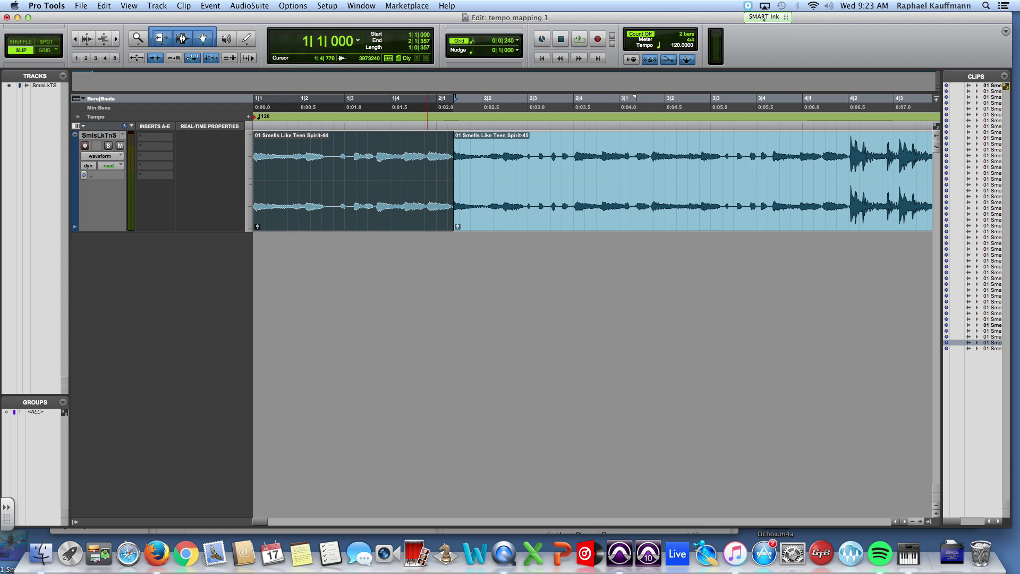
# Step: Use Identify Beat with End Location 2|1|000, making the session tempo 109.7834
pyautogui.click(293, 5)
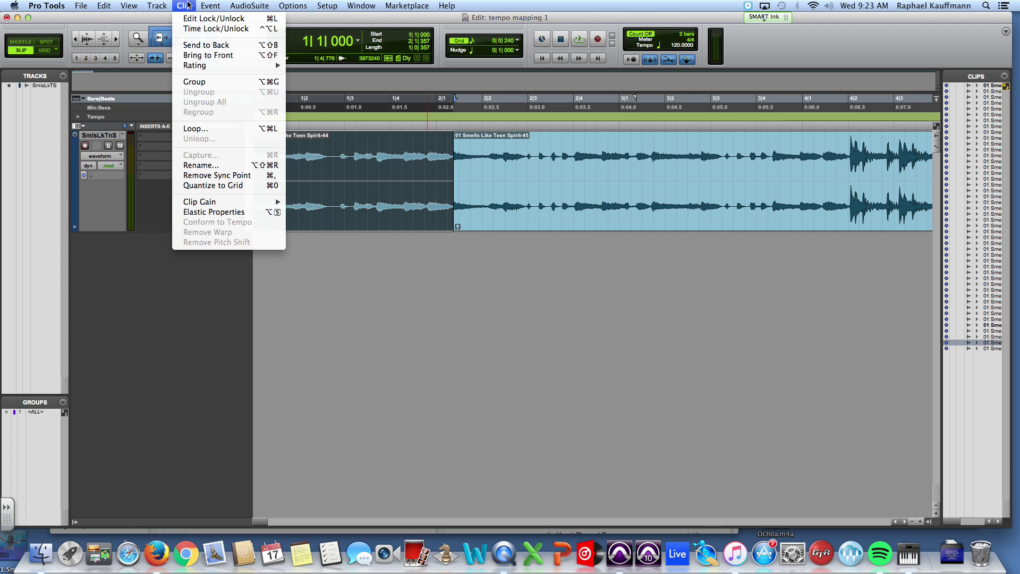
pyautogui.moveTo(210, 6)
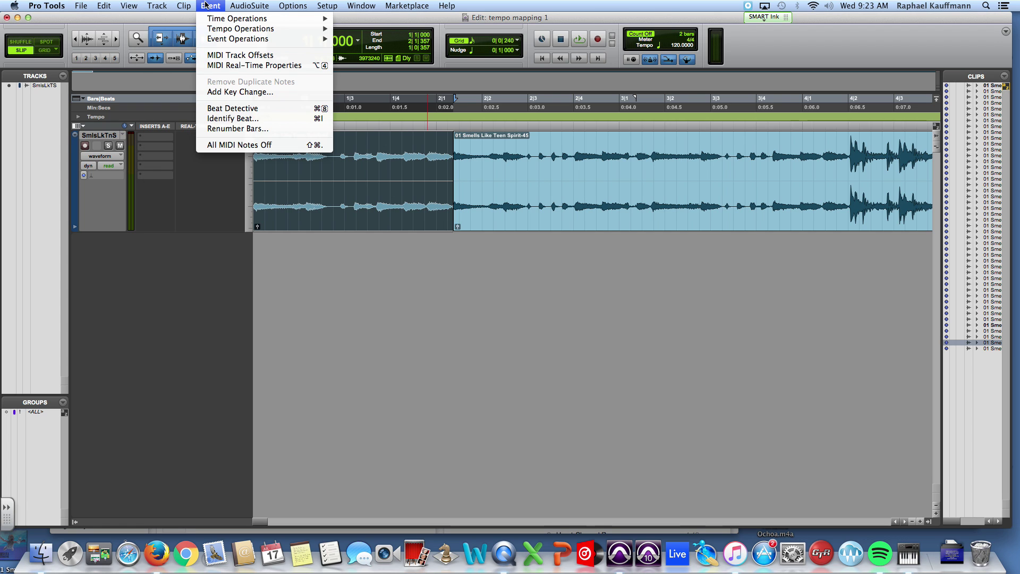
pyautogui.click(235, 120)
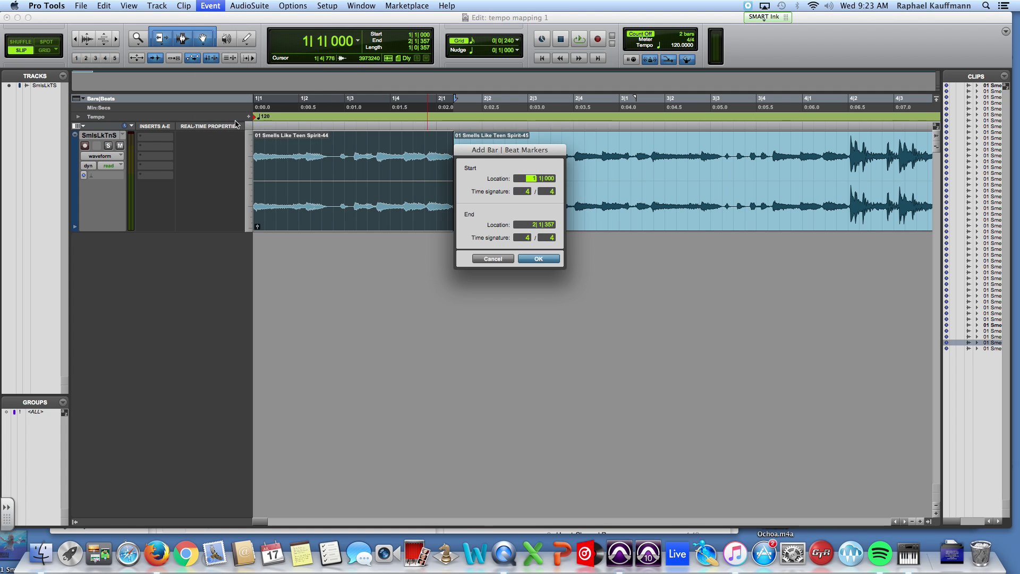
pyautogui.moveTo(519, 154); pyautogui.dragTo(343, 229)
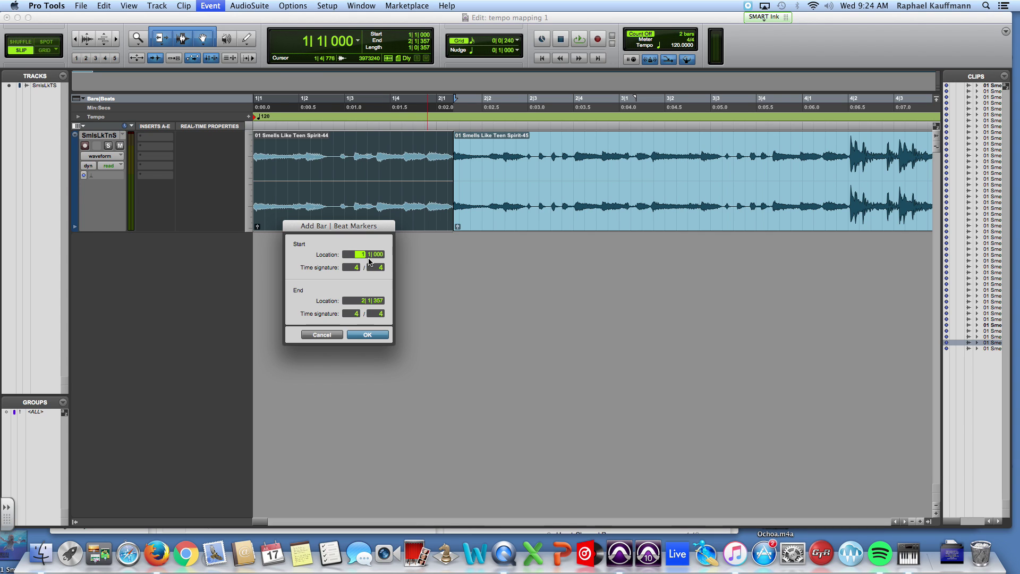
pyautogui.click(363, 300)
pyautogui.click(379, 334)
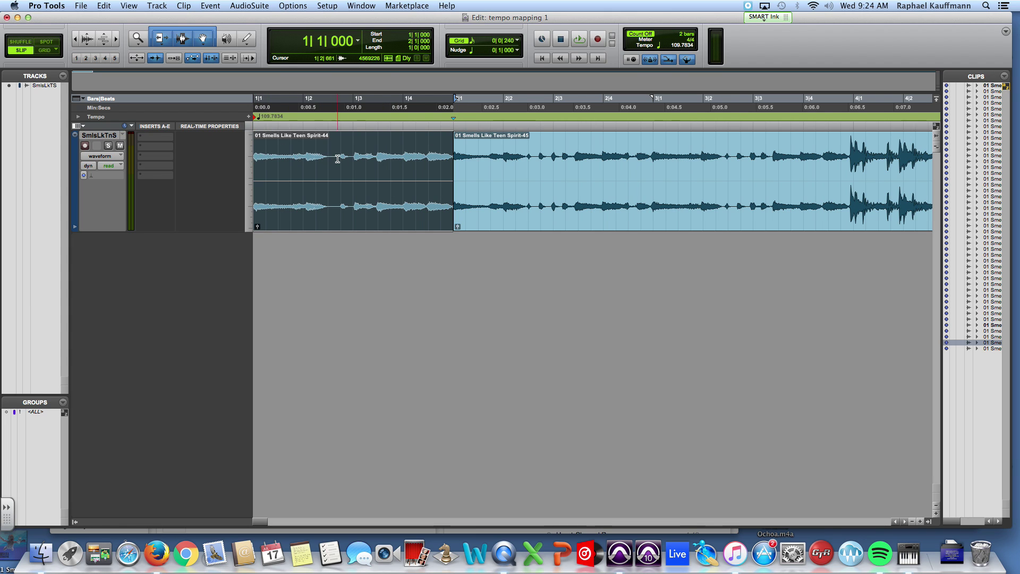
# Step: Play from bar 2 and split the clip at the bar 3 downbeat transient
pyautogui.click(494, 217)
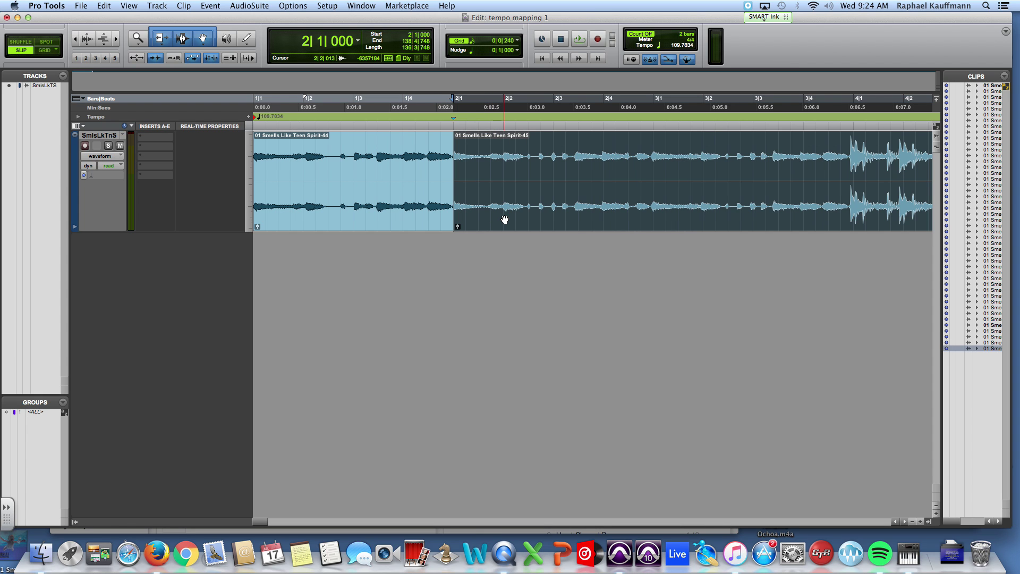
pyautogui.press('space')
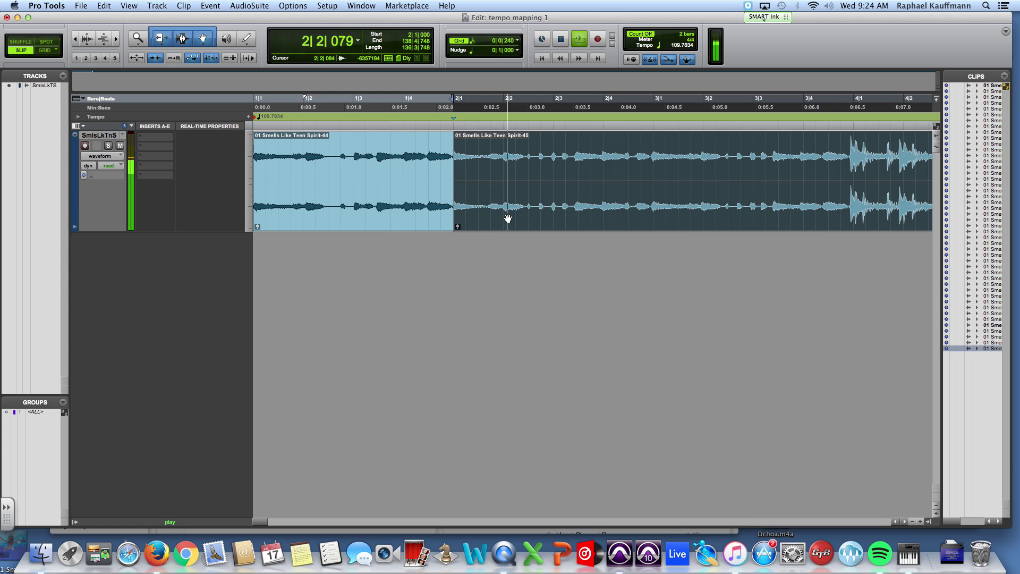
pyautogui.press('space')
pyautogui.click(647, 170)
pyautogui.press('Tab')
pyautogui.press('super+e')
# Step: Mark the bar 2 clip as one bar, adding a 110.6326 tempo marker, then play from bar 3
pyautogui.click(605, 208)
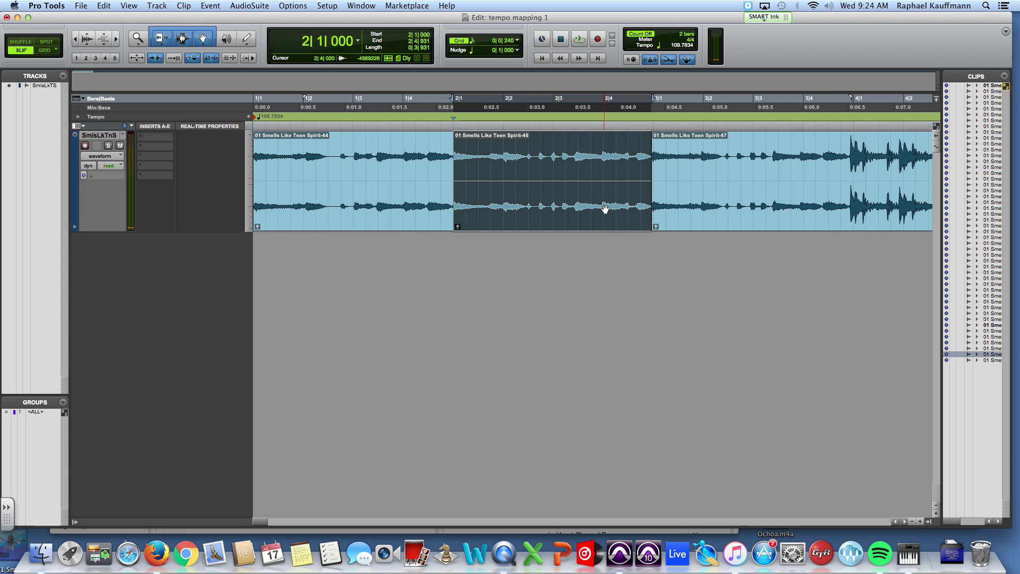
pyautogui.press('super+i')
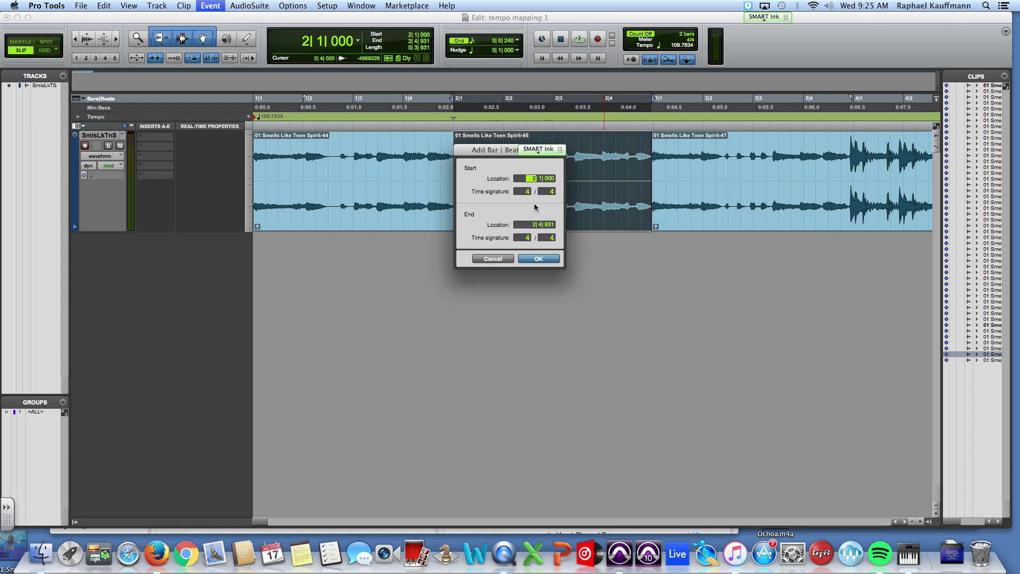
pyautogui.click(534, 226)
pyautogui.click(538, 259)
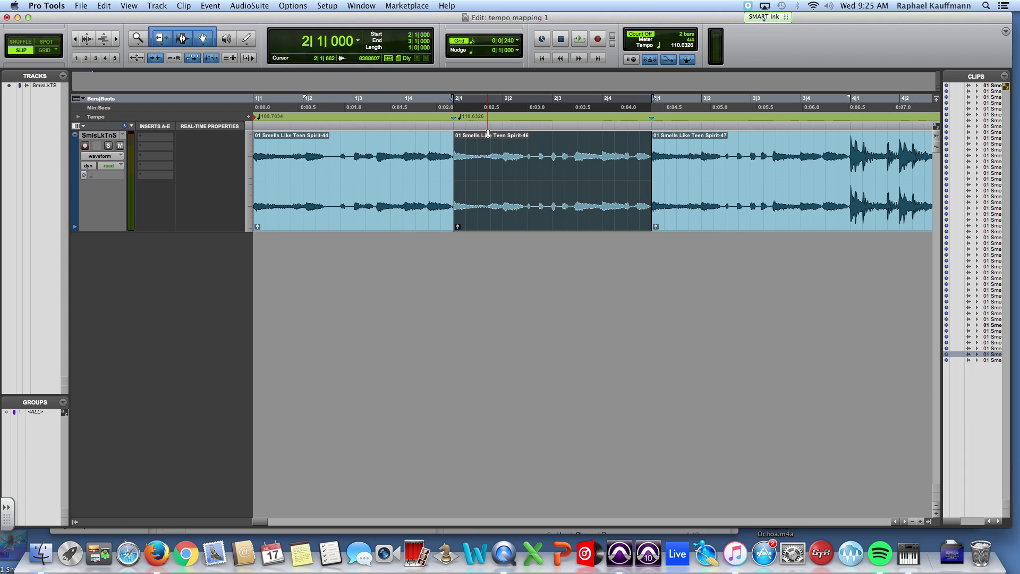
pyautogui.click(685, 222)
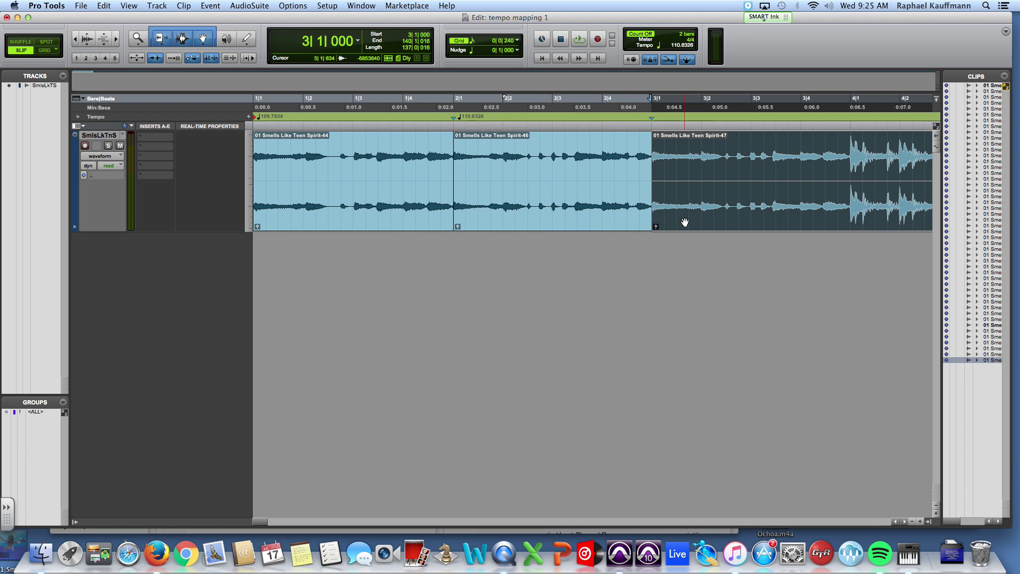
pyautogui.press('super+bracketleft')
pyautogui.press('space')
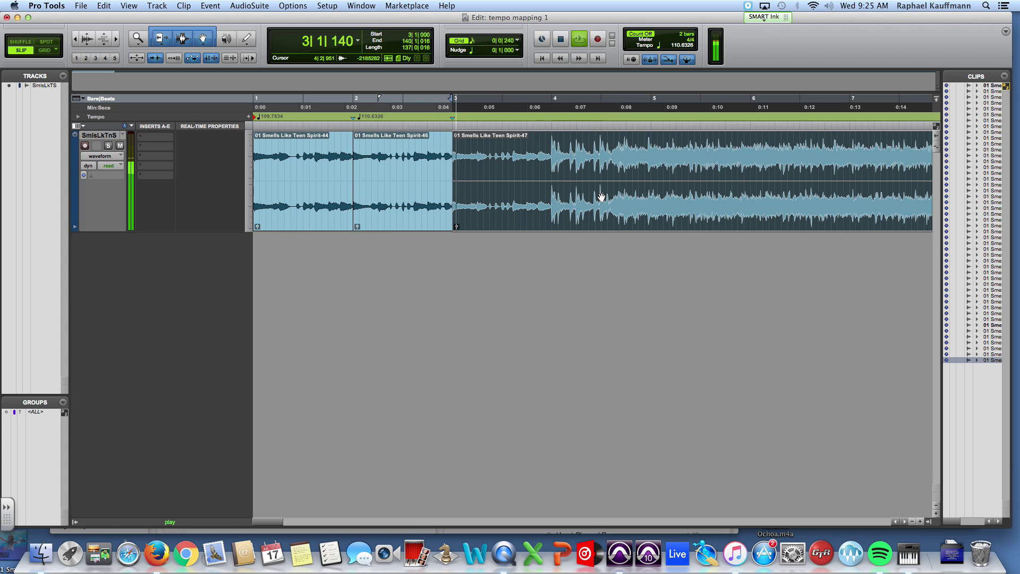
# Step: Split at the bar 4 downbeat and mark bar 3 with a 110.8783 tempo marker
pyautogui.click(548, 161)
pyautogui.press('Tab')
pyautogui.press('super+e')
pyautogui.click(528, 206)
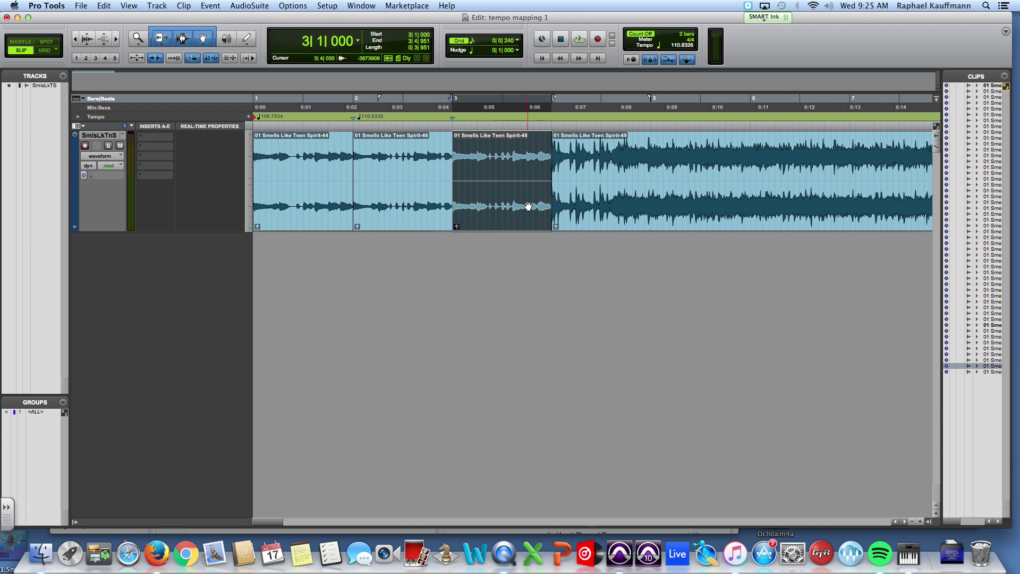
pyautogui.press('super+i')
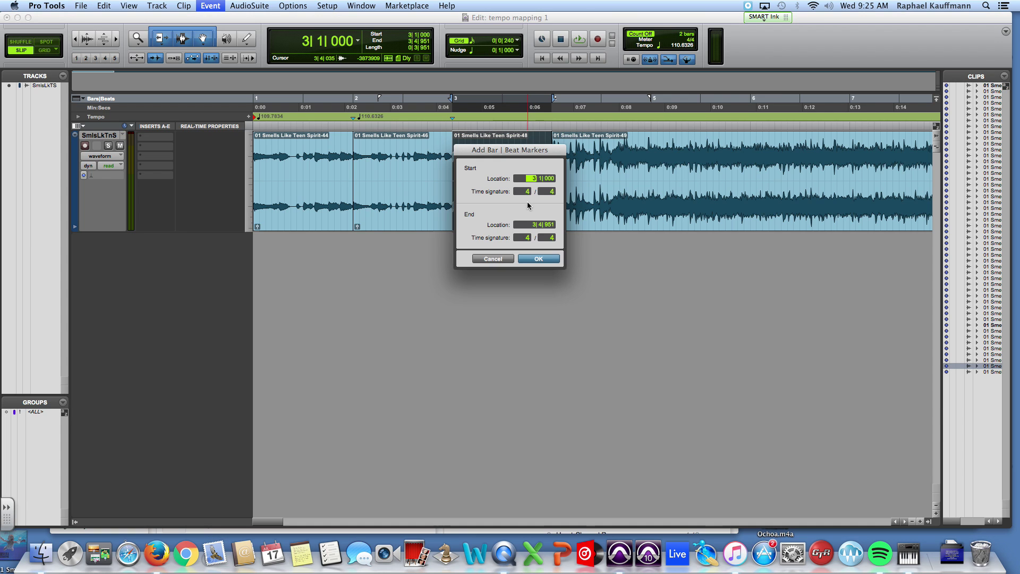
pyautogui.click(534, 225)
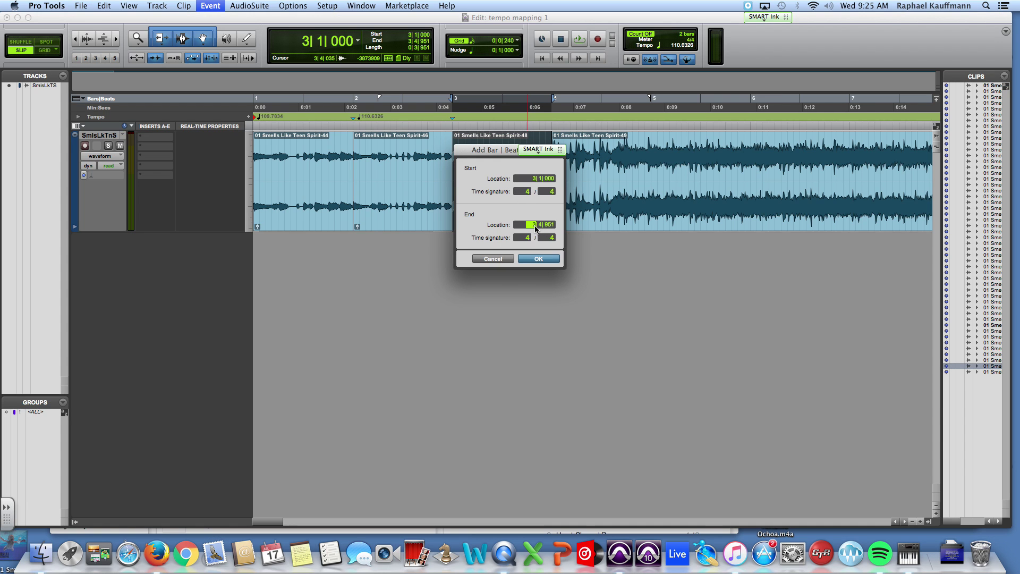
pyautogui.click(547, 258)
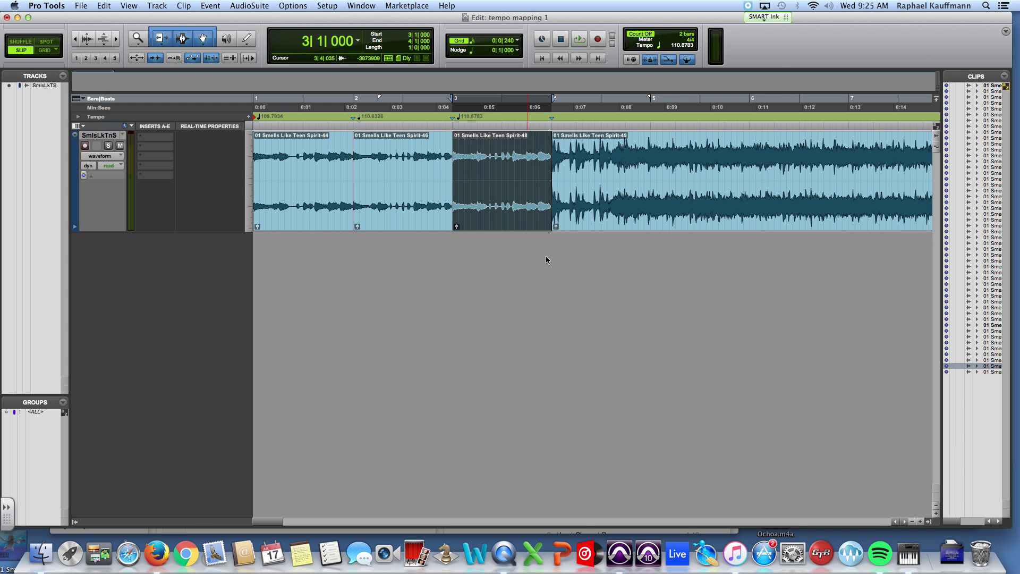
# Step: Split at the bar 5 downbeat and mark bar 4 with a 113.4892 tempo marker
pyautogui.click(597, 227)
pyautogui.press('space')
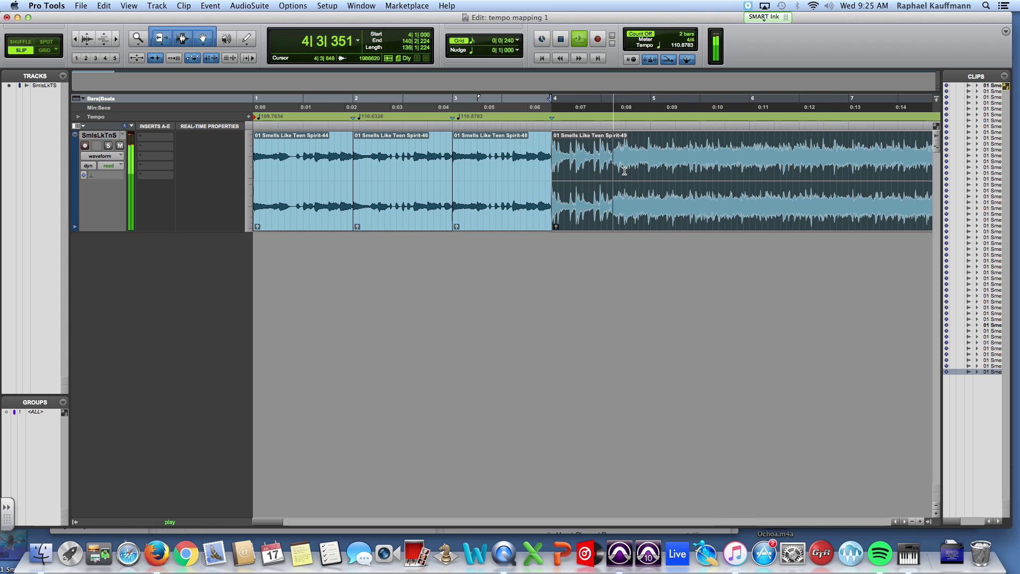
pyautogui.press('space')
pyautogui.click(641, 163)
pyautogui.click(644, 163)
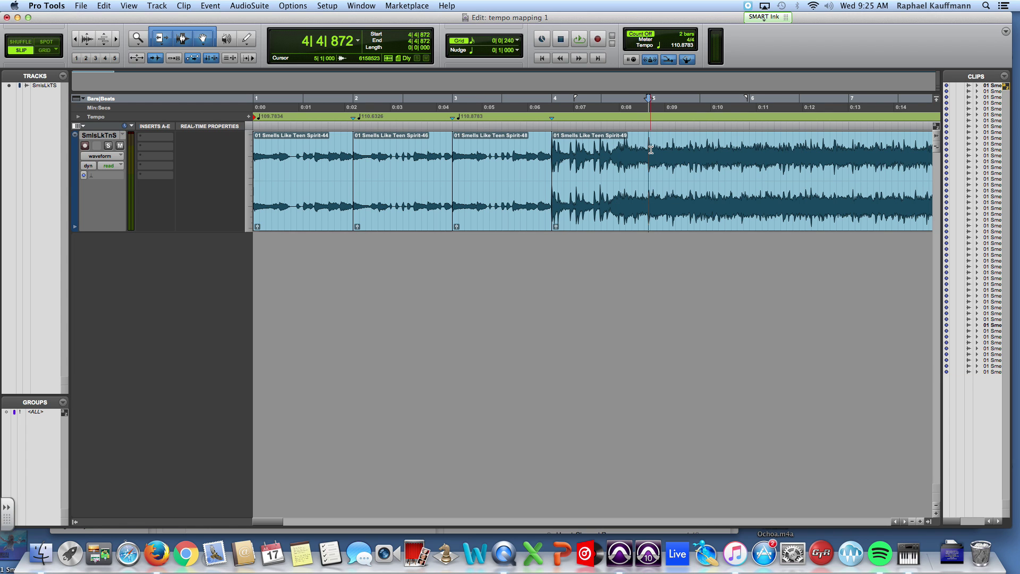
pyautogui.press('super+e')
pyautogui.click(625, 211)
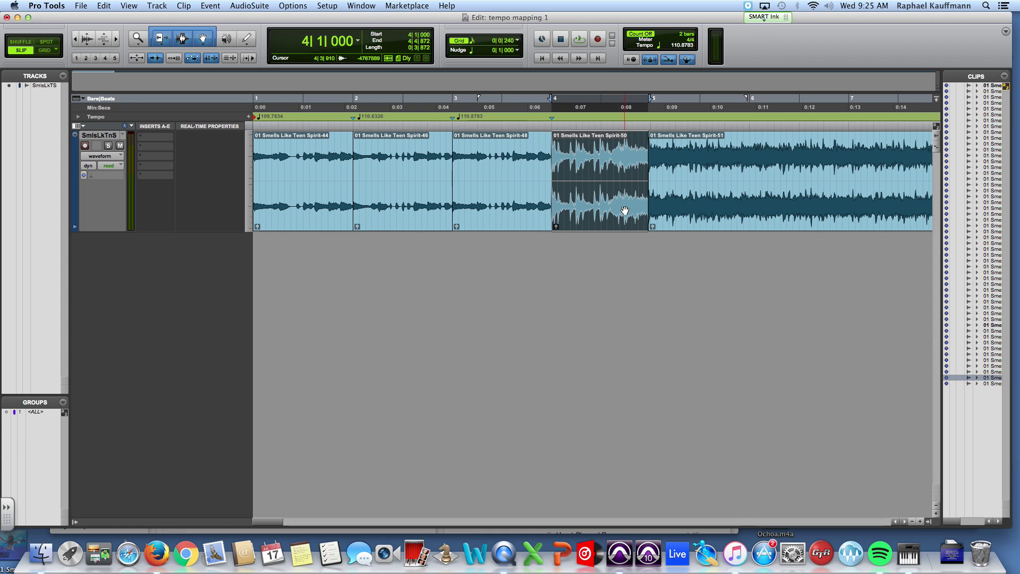
pyautogui.press('super+i')
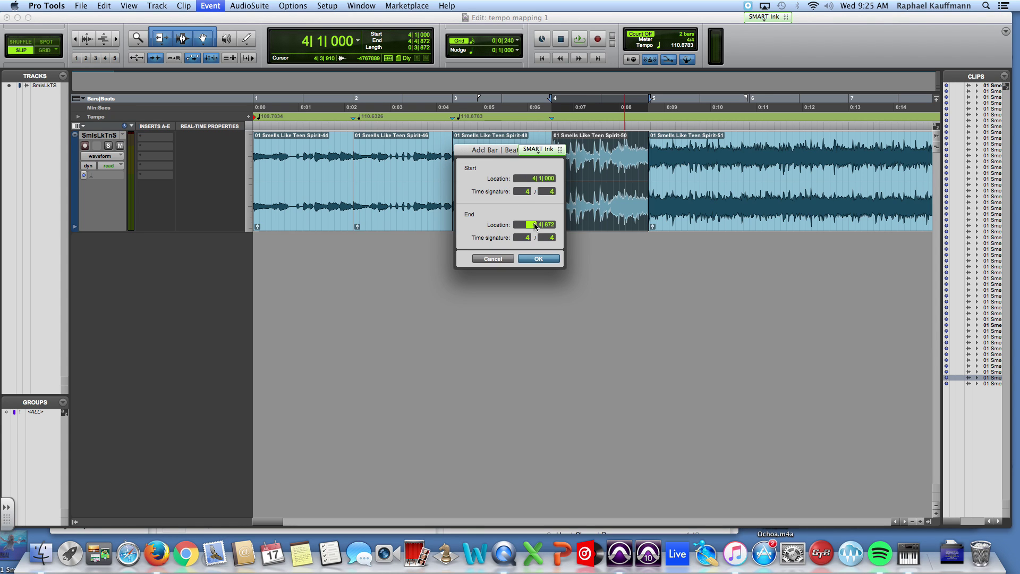
pyautogui.click(538, 259)
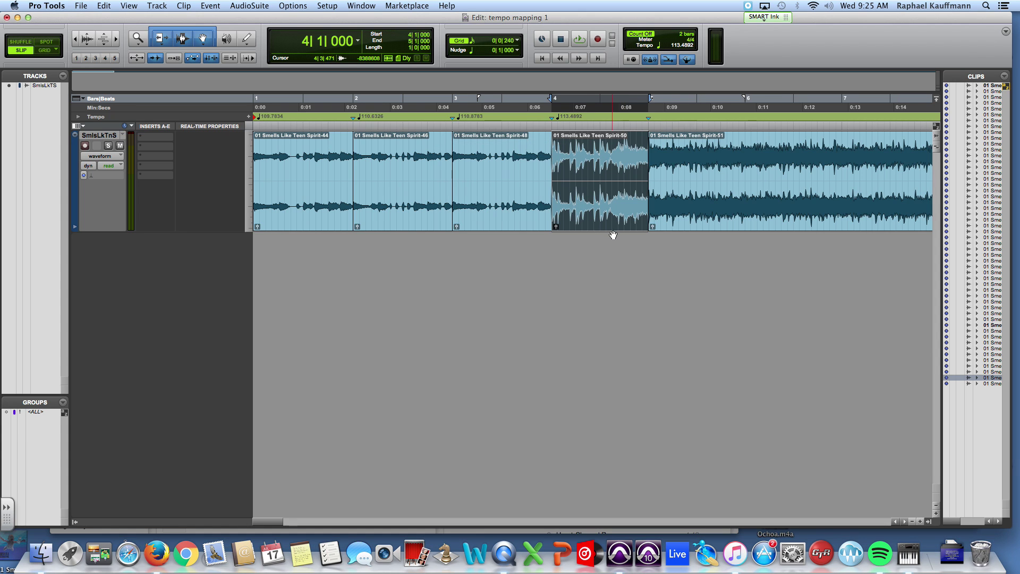
# Step: Zoom in on the clip starting at bar 5 and play it
pyautogui.hscroll(5, 610, 228)
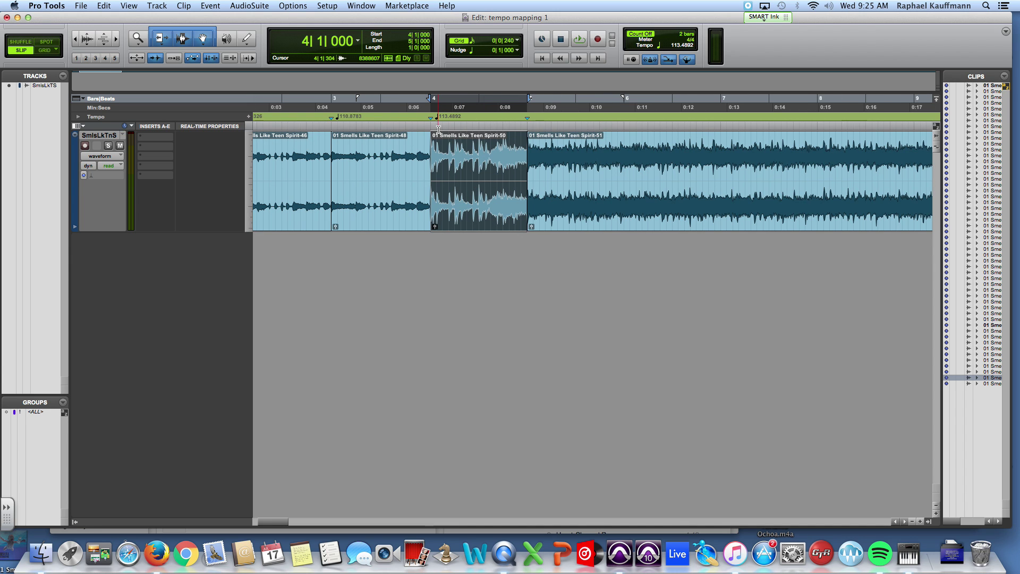
pyautogui.click(636, 212)
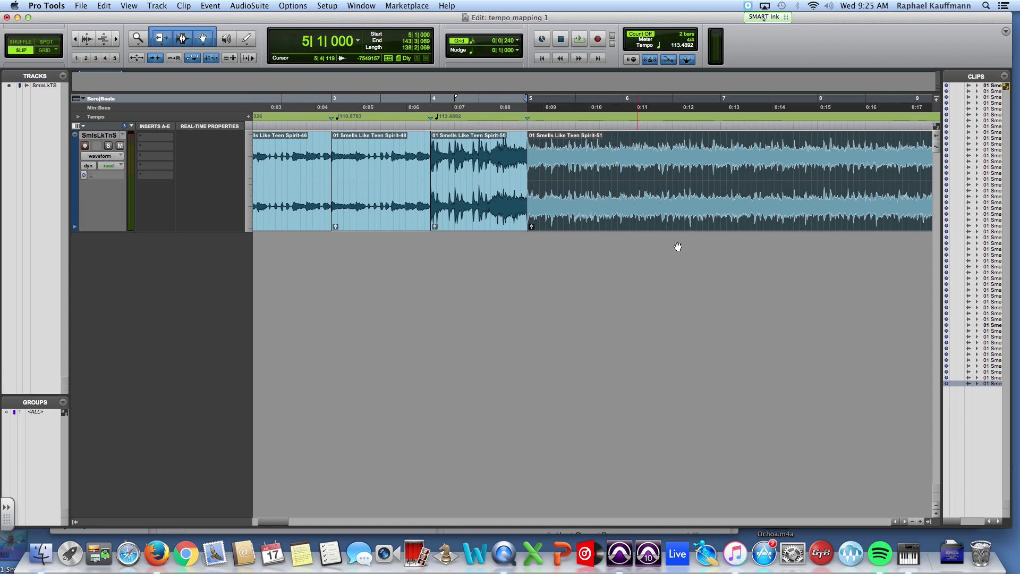
pyautogui.press('super+]')
pyautogui.hscroll(4, 677, 223)
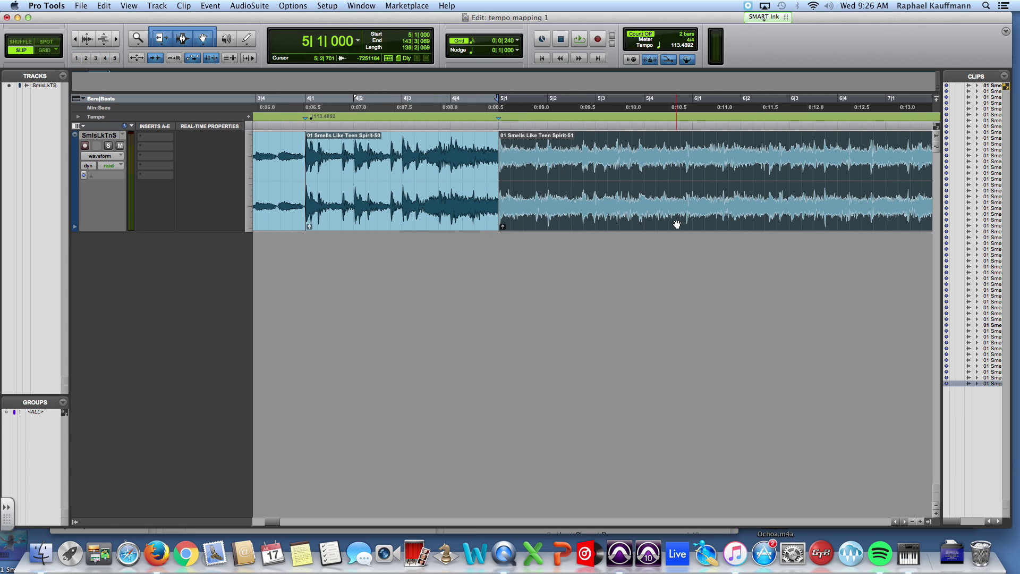
pyautogui.press('space')
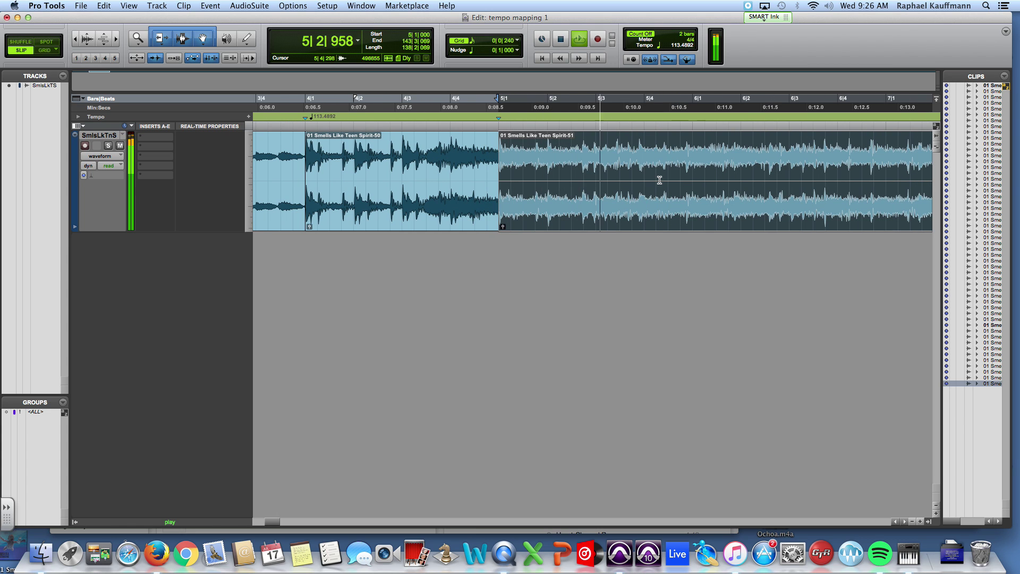
# Step: In Slip mode, place the edit point on the bar 6 downbeat and split the clip there
pyautogui.press('space')
pyautogui.click(683, 166)
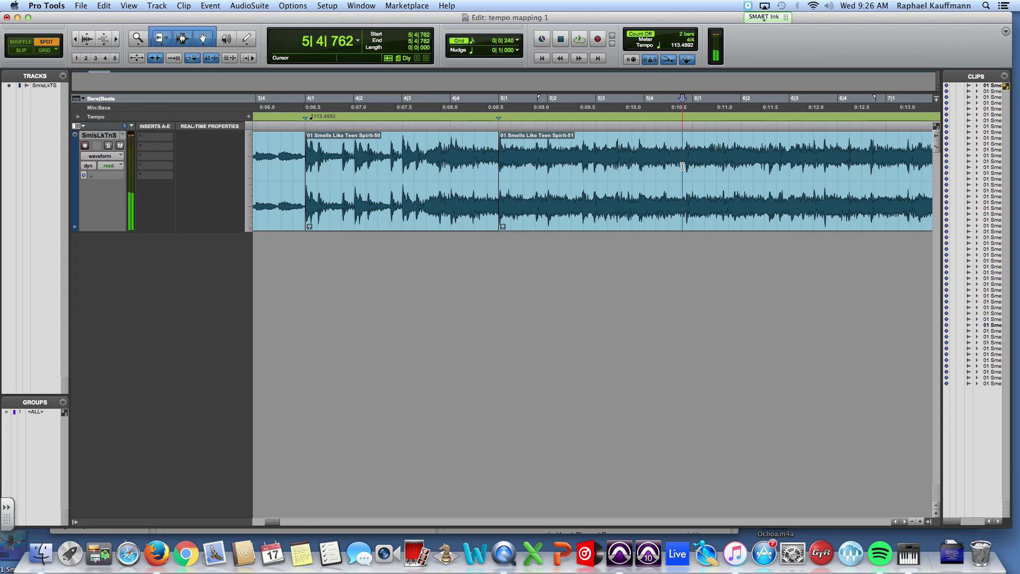
pyautogui.press('F1')
pyautogui.press('F2')
pyautogui.click(683, 166)
pyautogui.press('space')
pyautogui.press('space')
pyautogui.click(691, 163)
pyautogui.click(687, 155)
# Step: Audition the new bar 5 clip and give it a 117.1833 tempo marker
pyautogui.press('space')
pyautogui.press('space')
pyautogui.press('super+e')
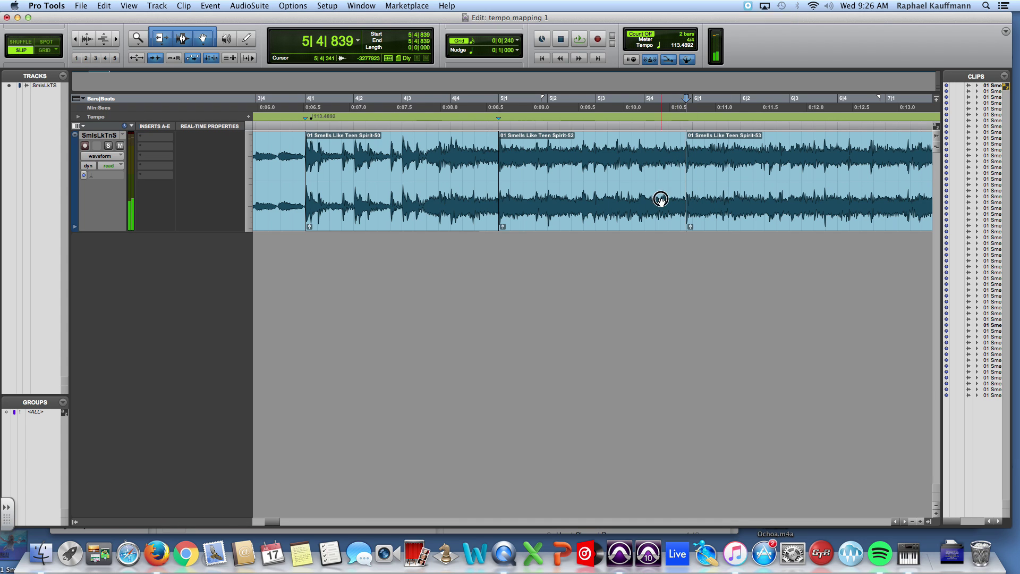
pyautogui.click(661, 200)
pyautogui.press('space')
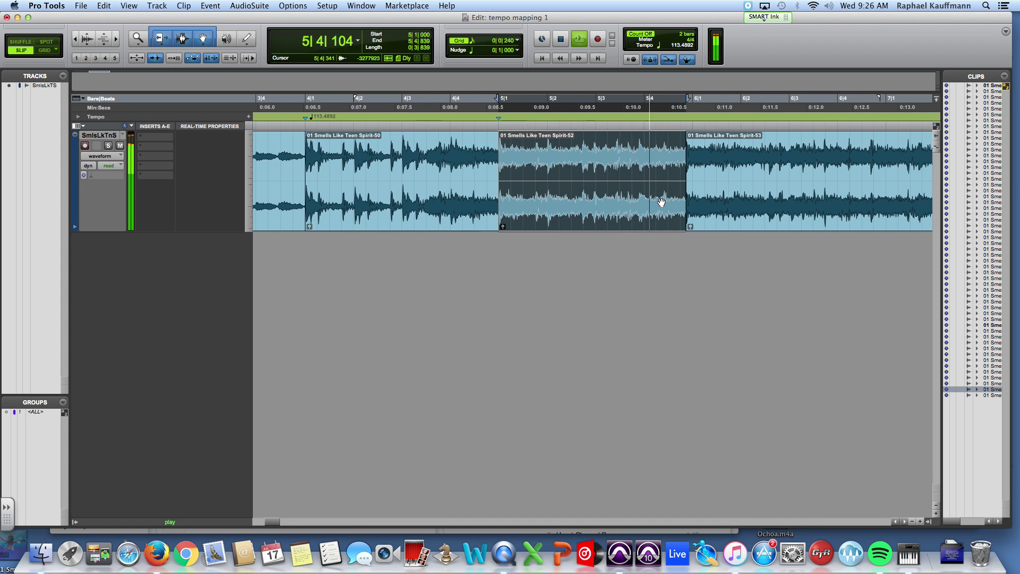
pyautogui.press('space')
pyautogui.press('space')
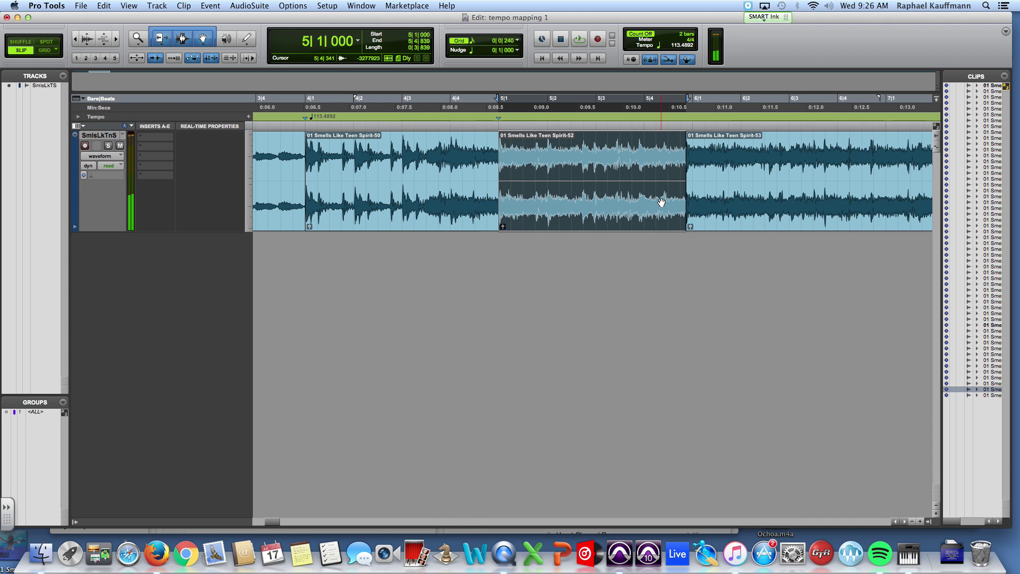
pyautogui.press('super+i')
pyautogui.click(535, 225)
pyautogui.click(540, 257)
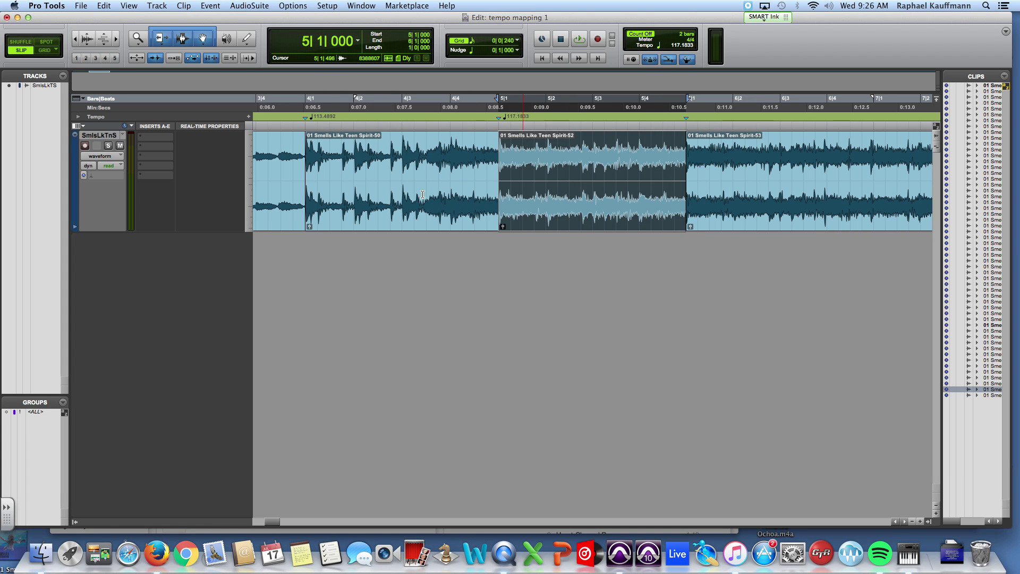
pyautogui.click(411, 219)
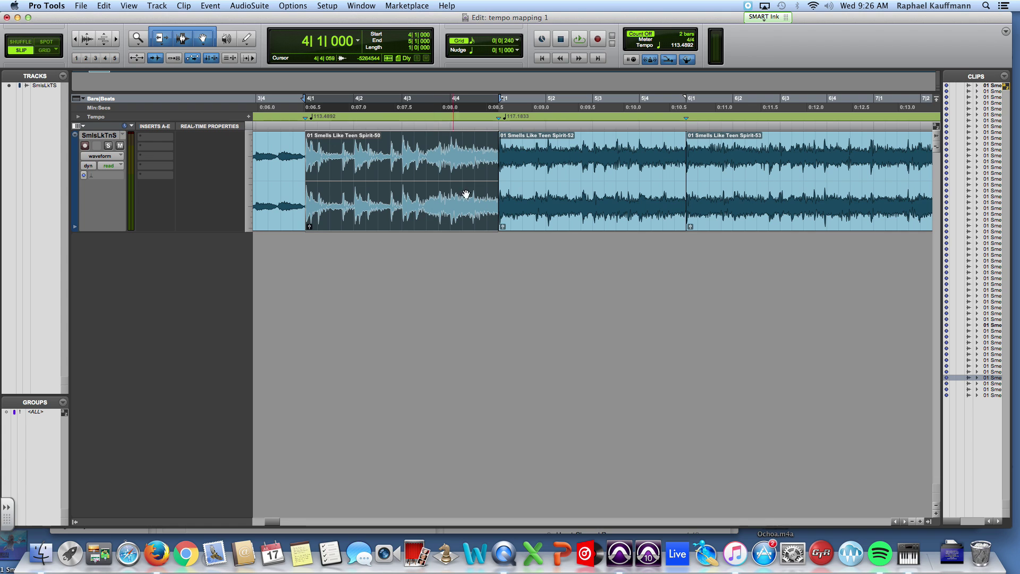
# Step: Loop-play the Spirit-50 (bar 4) clip, then the Spirit-52 (bar 5) clip, to confirm each spans one measure
pyautogui.press('space')
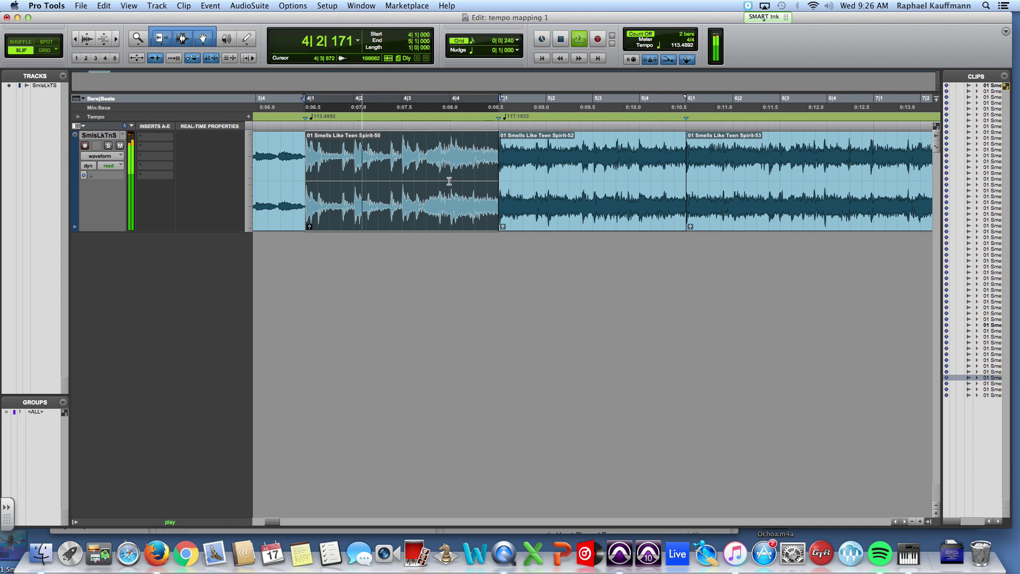
pyautogui.click(585, 212)
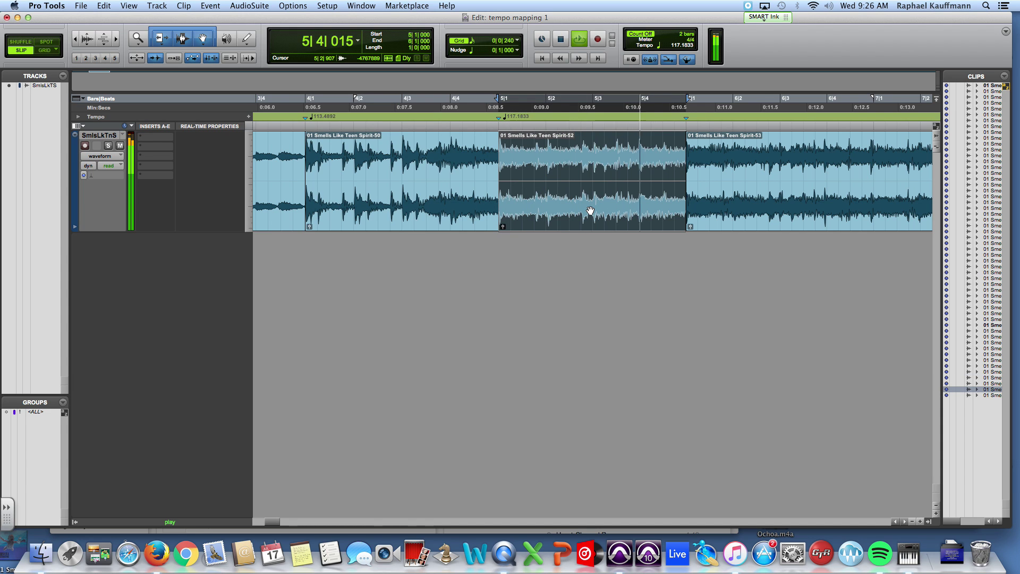
pyautogui.press('space')
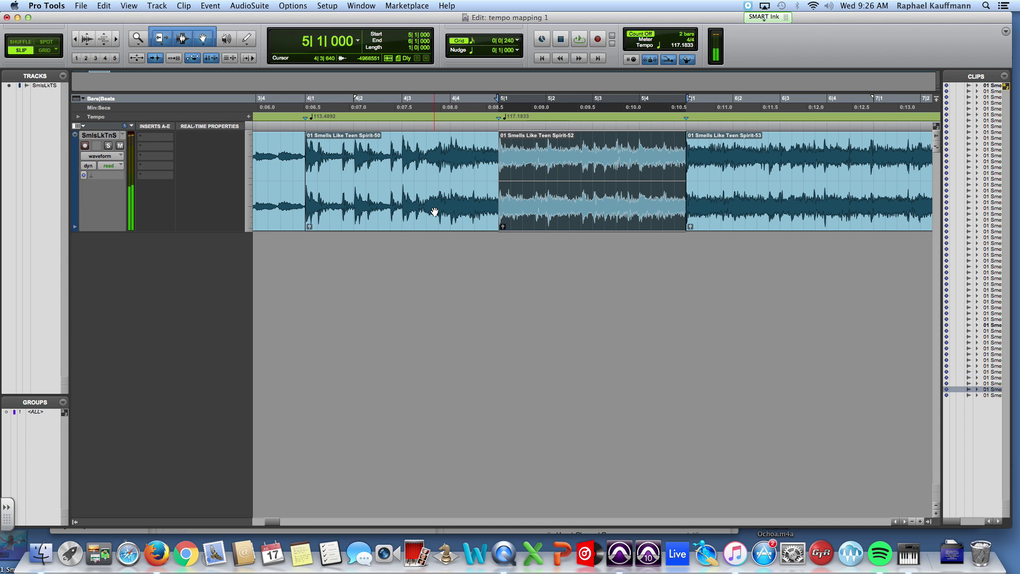
pyautogui.click(434, 212)
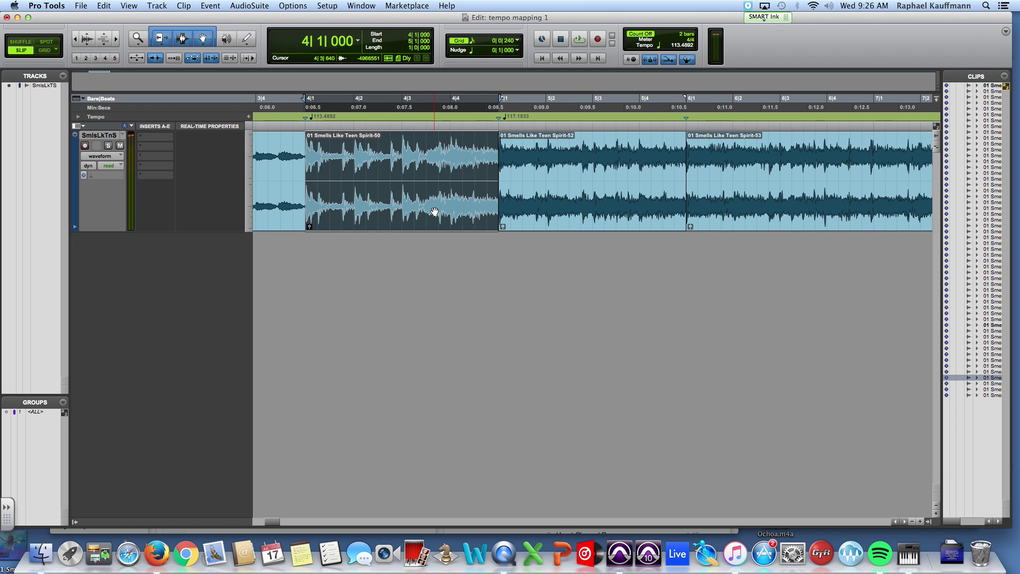
pyautogui.press('space')
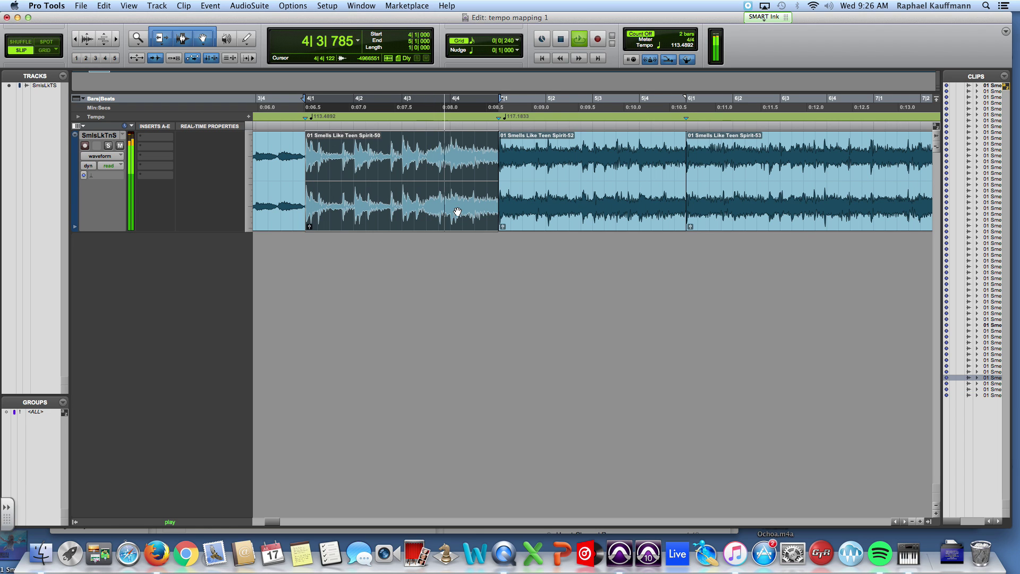
pyautogui.press('space')
pyautogui.click(554, 221)
pyautogui.press('space')
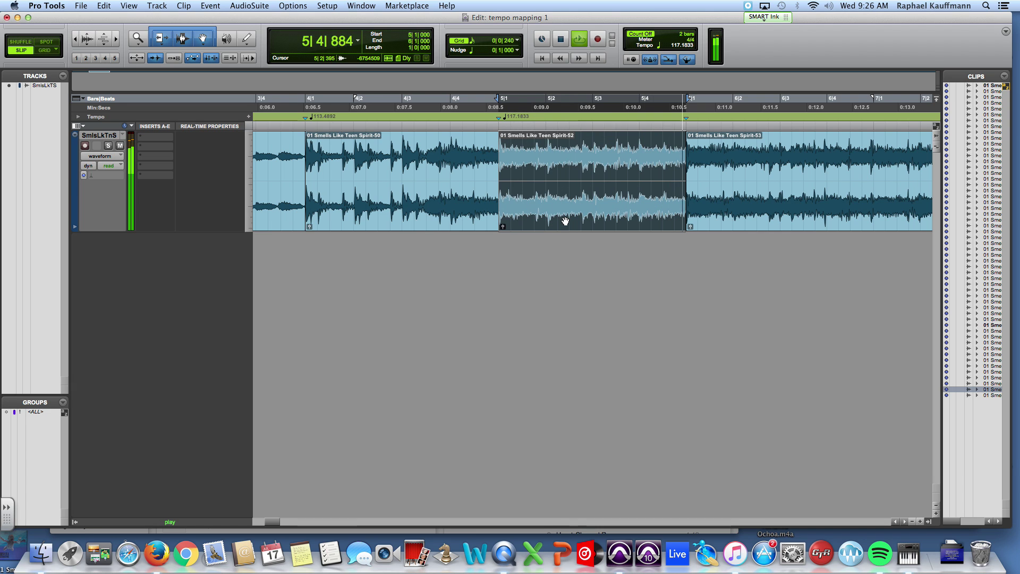
# Step: Zoom out to bars 3–9 and split the clip at the bar 7 downbeat
pyautogui.press('space')
pyautogui.click(714, 214)
pyautogui.press('super+bracketleft')
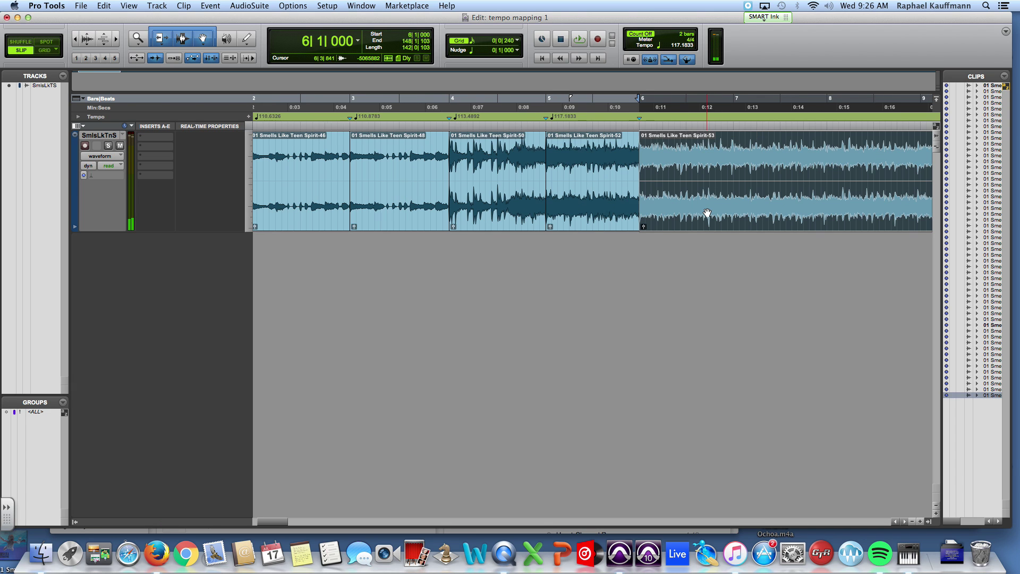
pyautogui.press('space')
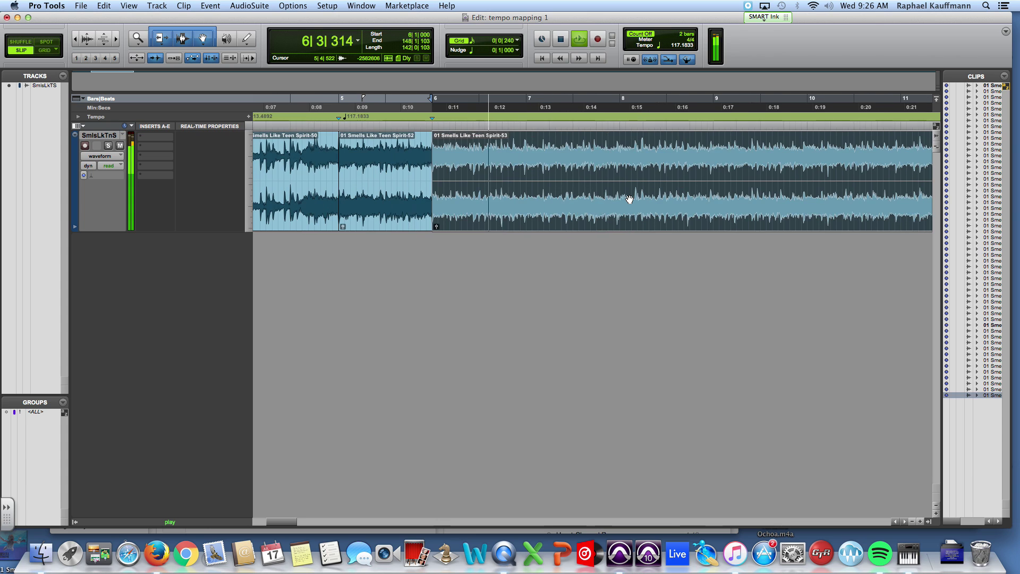
pyautogui.click(522, 160)
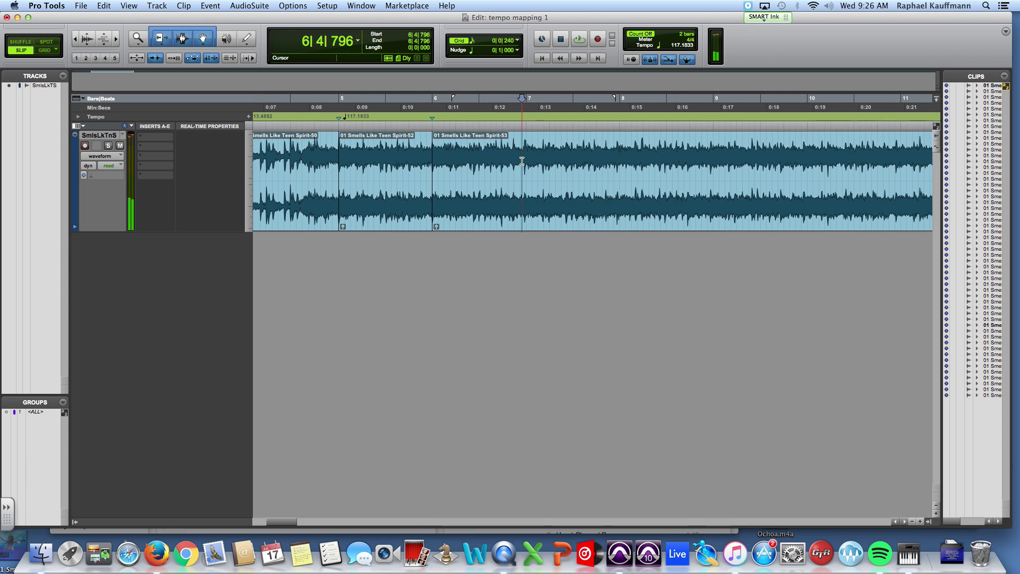
pyautogui.press('super+e')
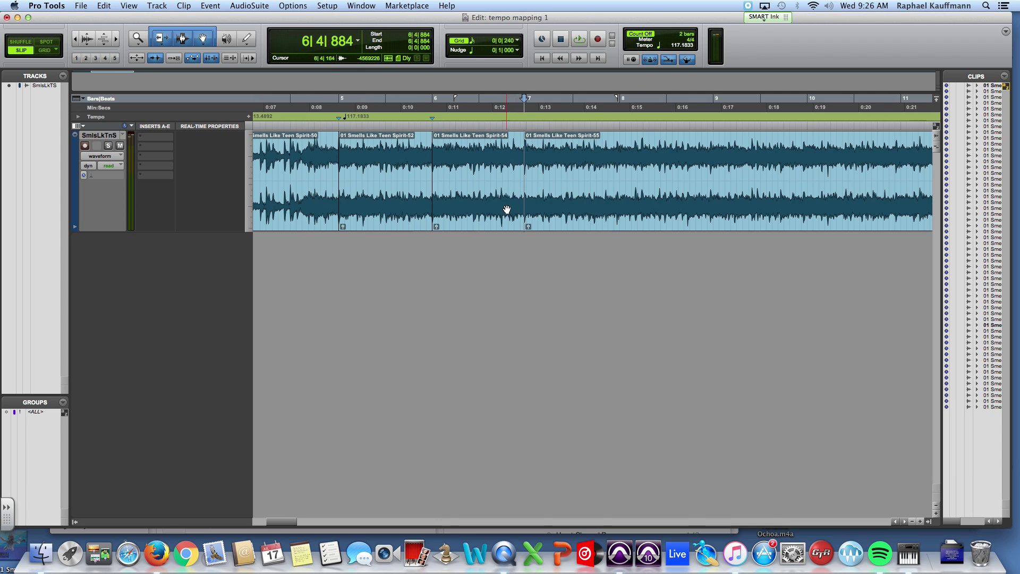
# Step: Loop-play the new bar 6 clip and give it a 119.5608 tempo marker
pyautogui.click(504, 222)
pyautogui.press('space')
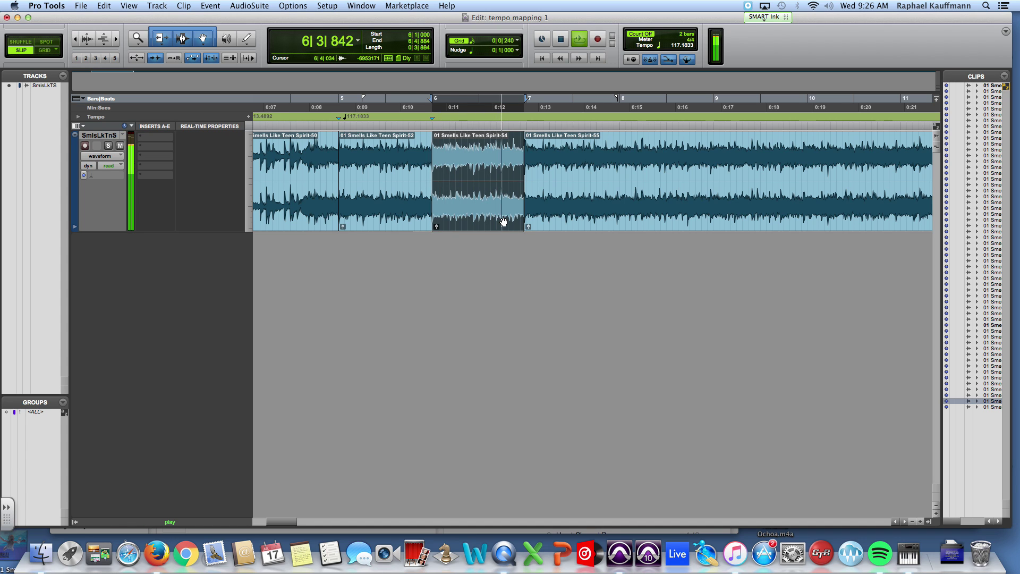
pyautogui.press('space')
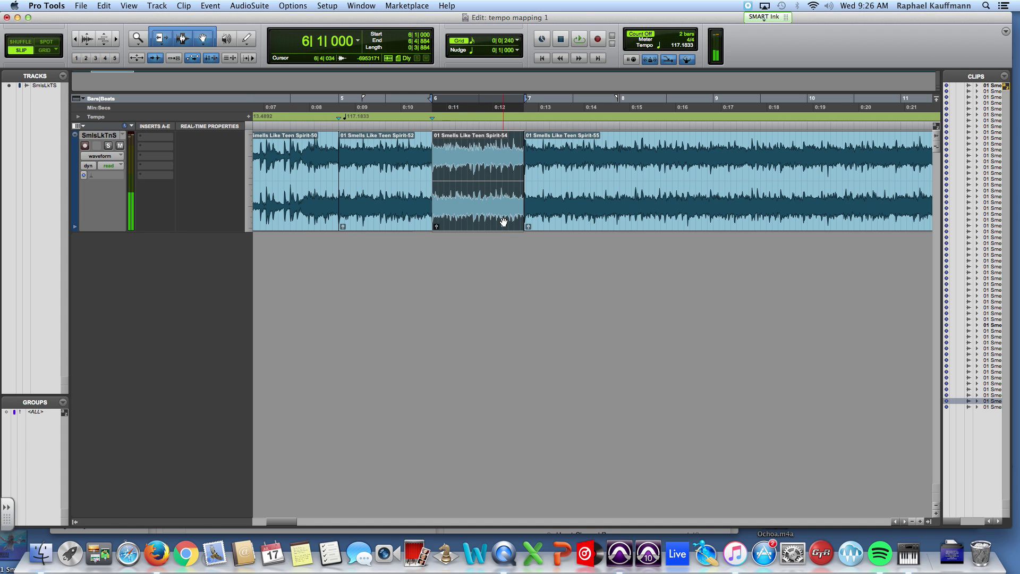
pyautogui.press('super+i')
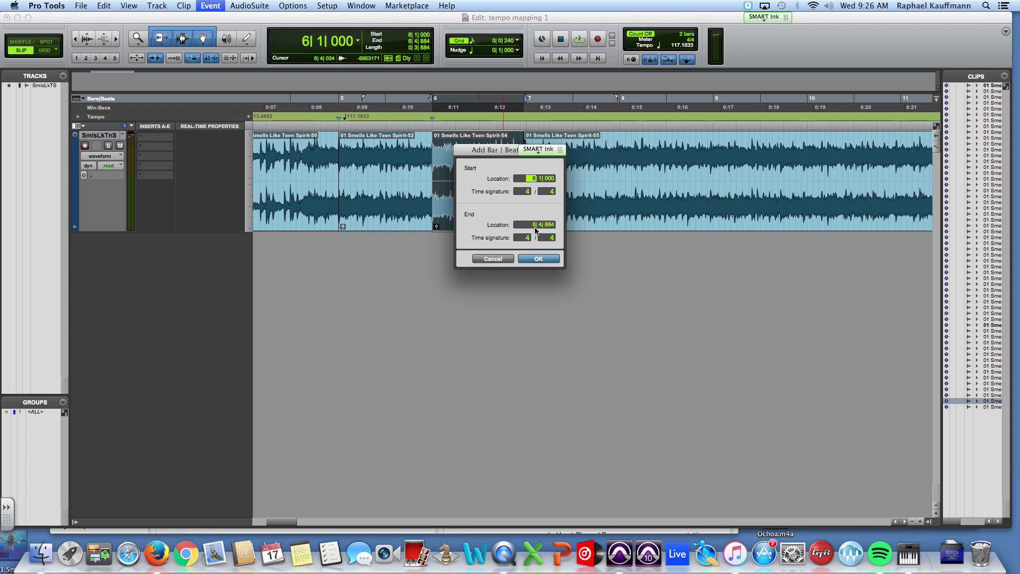
pyautogui.click(549, 258)
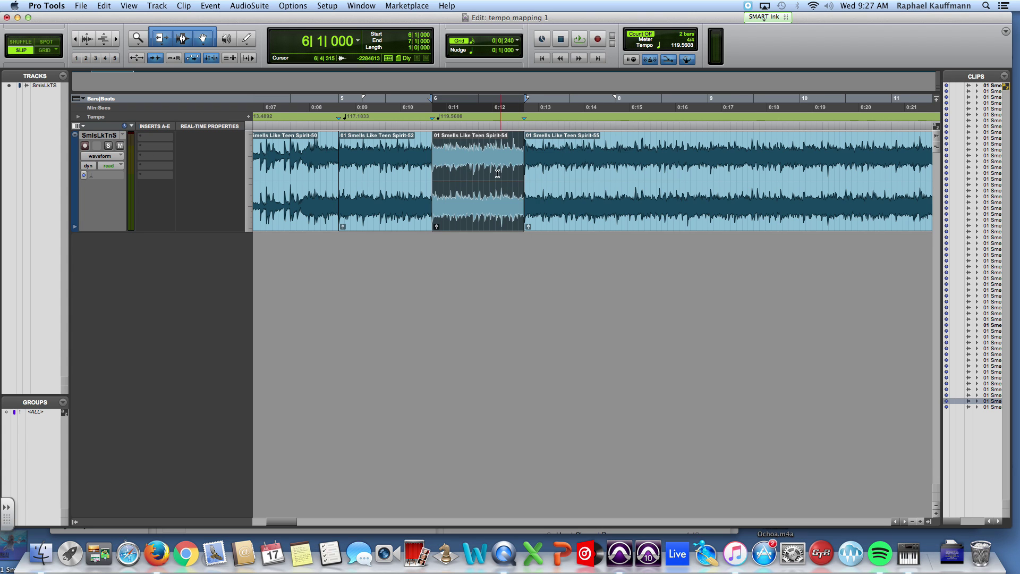
# Step: Loop-play from bar 7 and split the clip at the bar 8 downbeat transient
pyautogui.click(564, 210)
pyautogui.press('space')
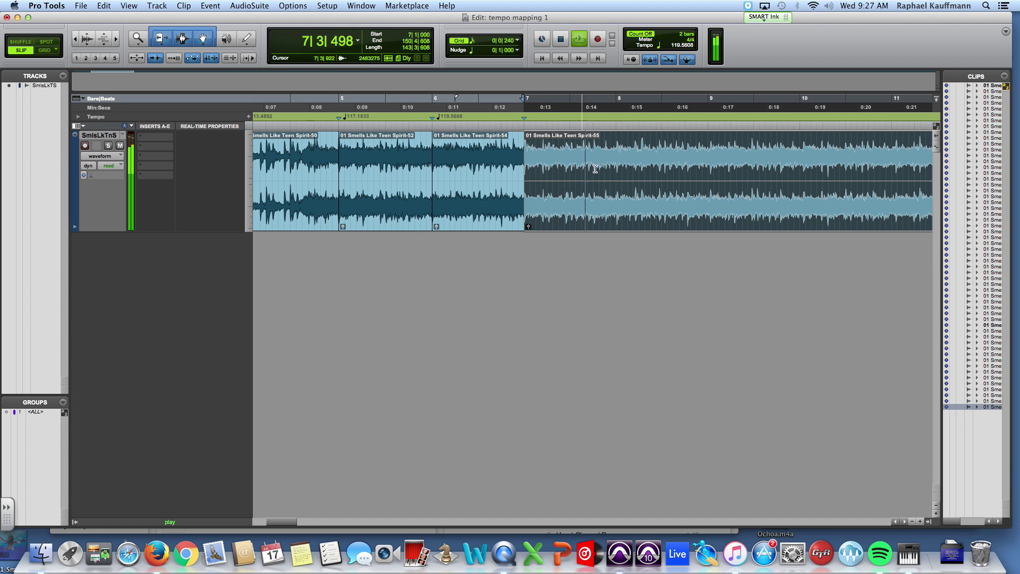
pyautogui.press('space')
pyautogui.click(614, 157)
pyautogui.press('Tab')
pyautogui.press('super+e')
# Step: Identify clip -56 as bar 7 with End 8|1|000, adding a 118.4953 tempo marker
pyautogui.click(593, 195)
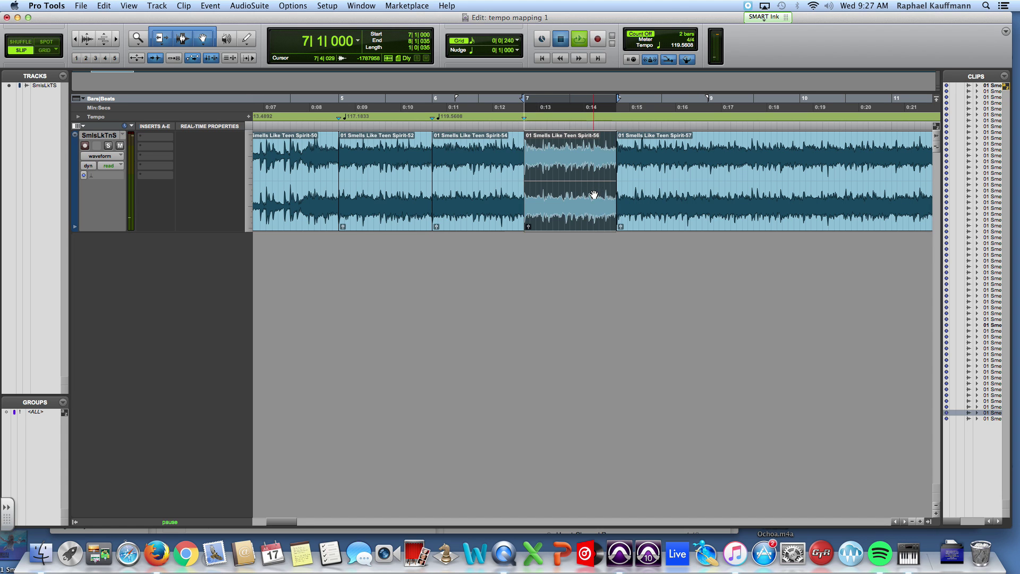
pyautogui.press('space')
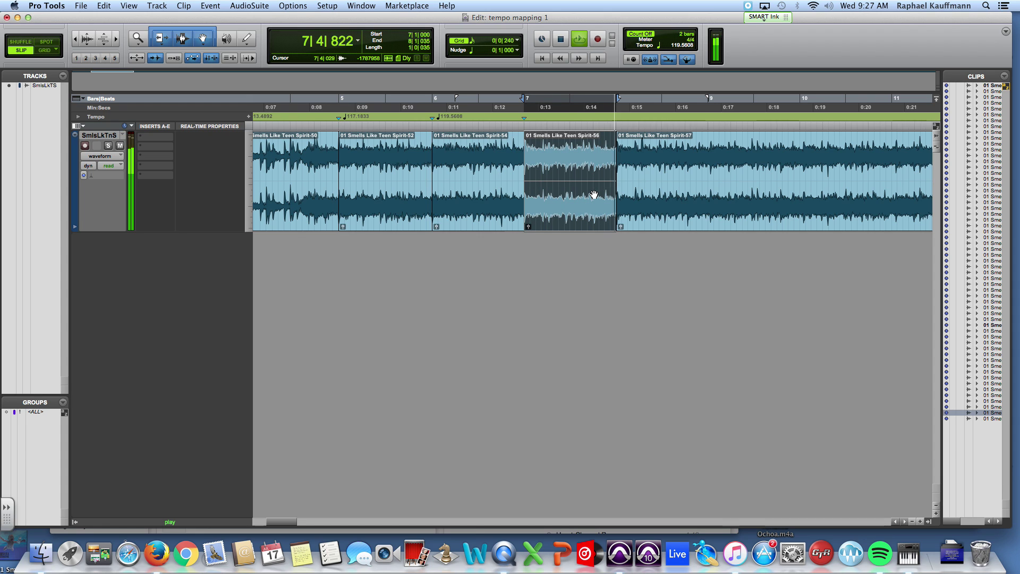
pyautogui.press('super+i')
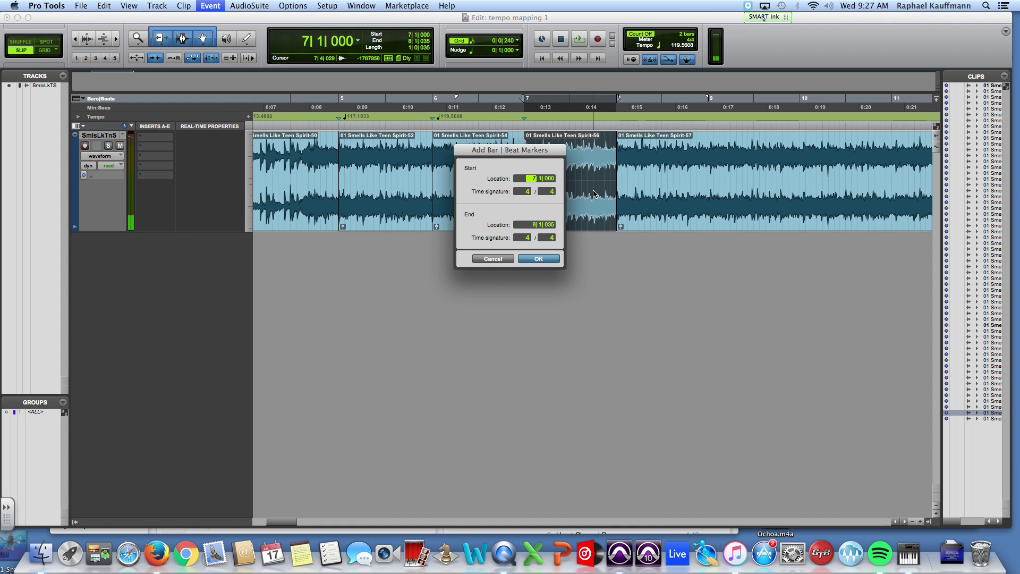
pyautogui.click(534, 224)
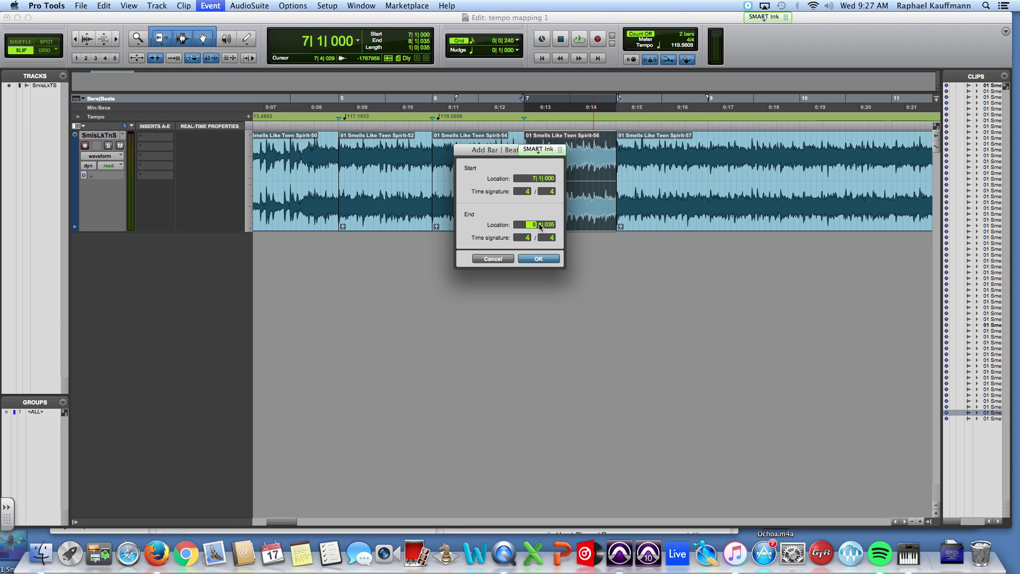
pyautogui.click(544, 259)
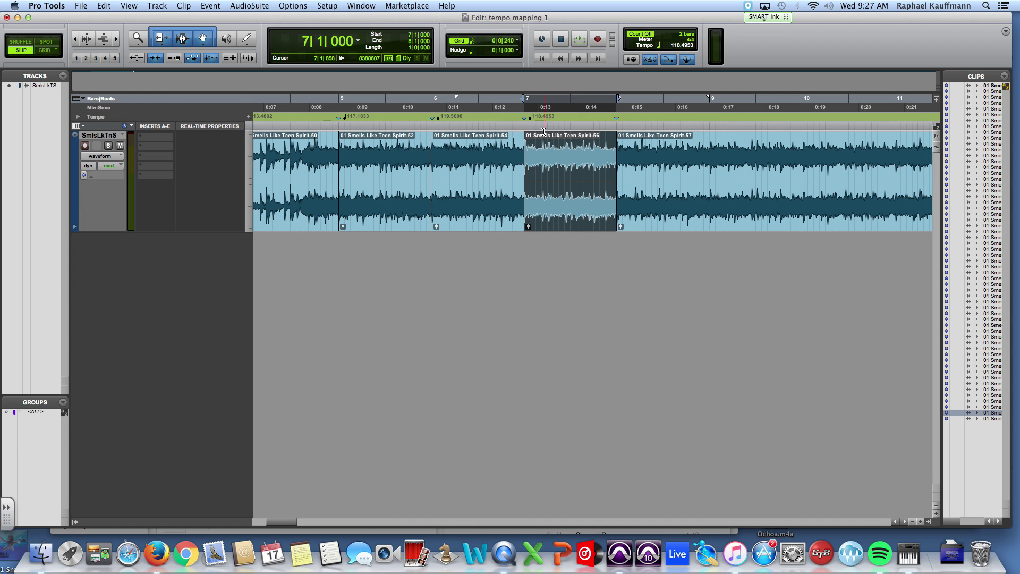
# Step: Audition the clip from bar 8 and split it at the bar 9 downbeat
pyautogui.click(644, 221)
pyautogui.hscroll(3, 645, 223)
pyautogui.press('space')
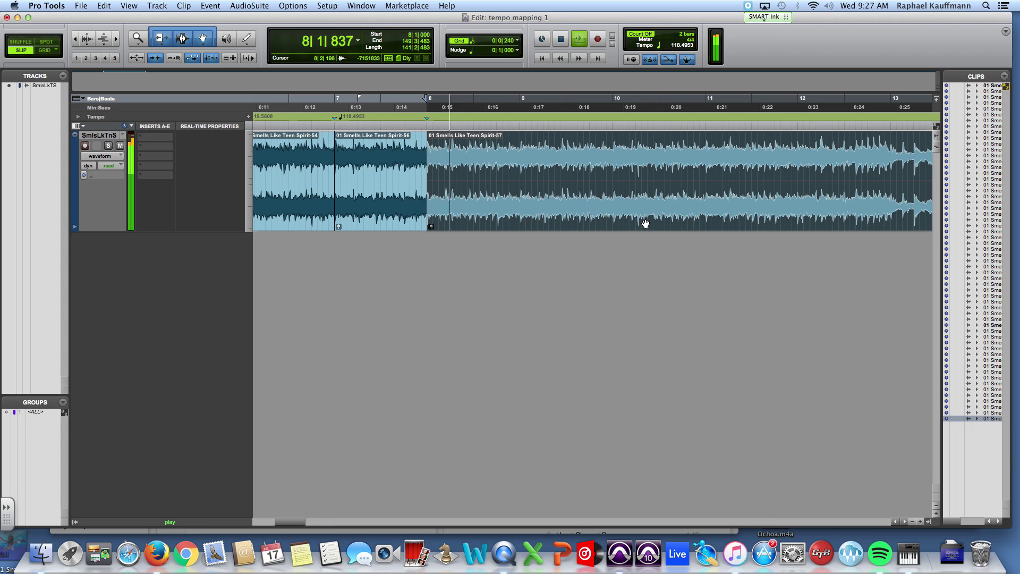
pyautogui.press('space')
pyautogui.click(517, 165)
pyautogui.click(518, 165)
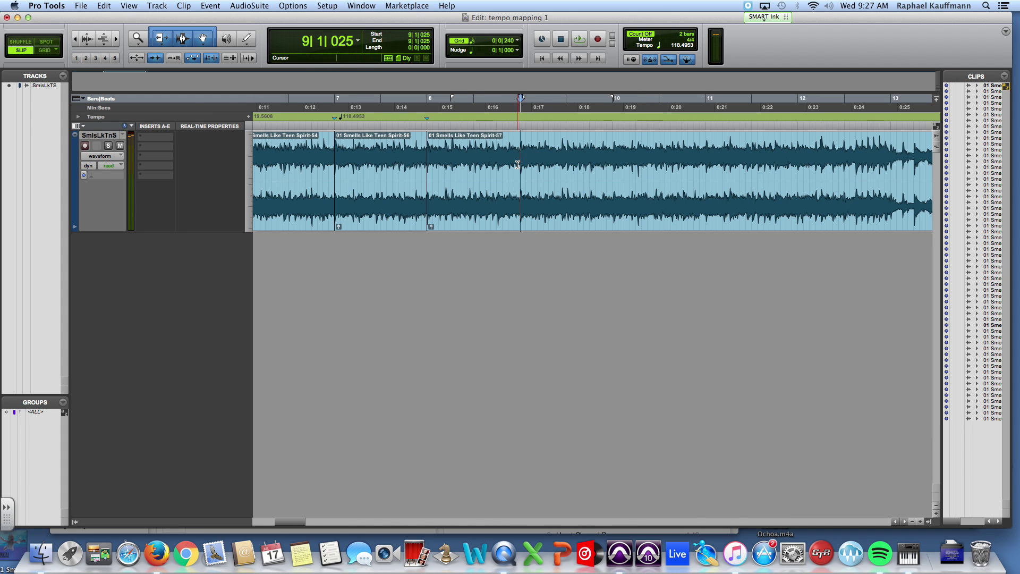
pyautogui.press('super+e')
# Step: Give the bar 8 clip a 117.7308 tempo marker, ending at 9|1|000
pyautogui.click(493, 209)
pyautogui.press('space')
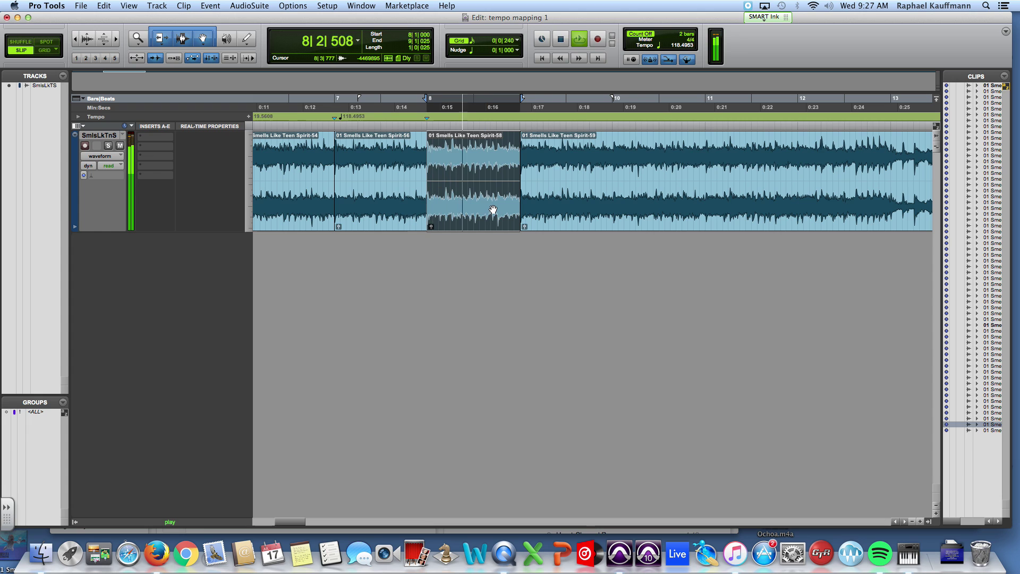
pyautogui.press('space')
pyautogui.press('super+i')
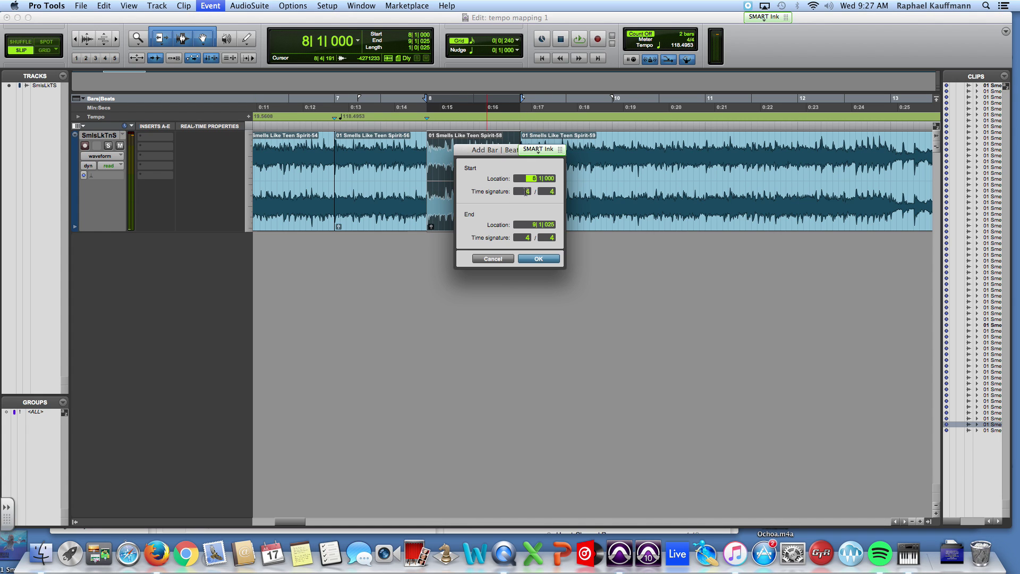
pyautogui.click(533, 224)
pyautogui.click(538, 259)
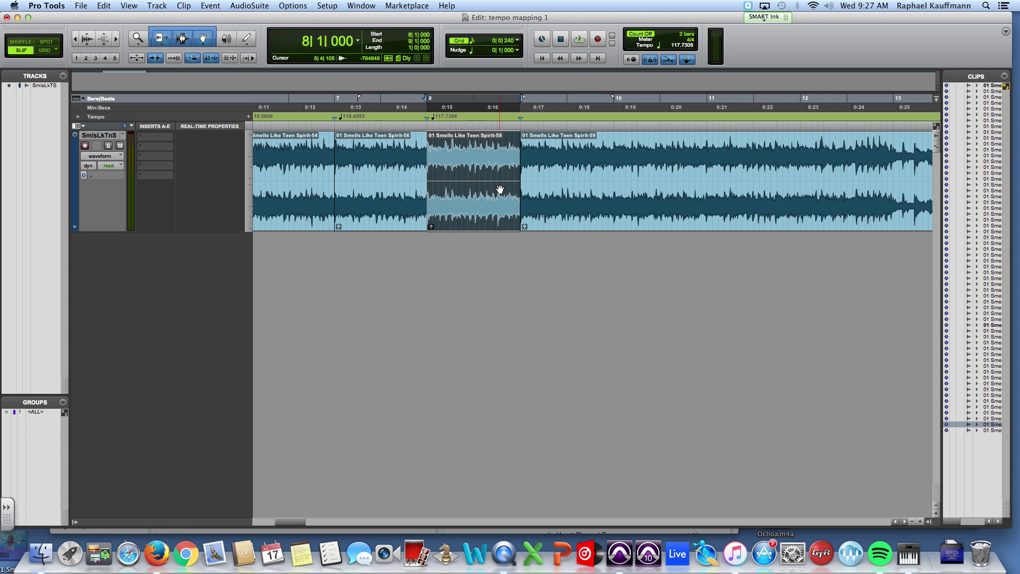
pyautogui.hscroll(-3, 499, 189)
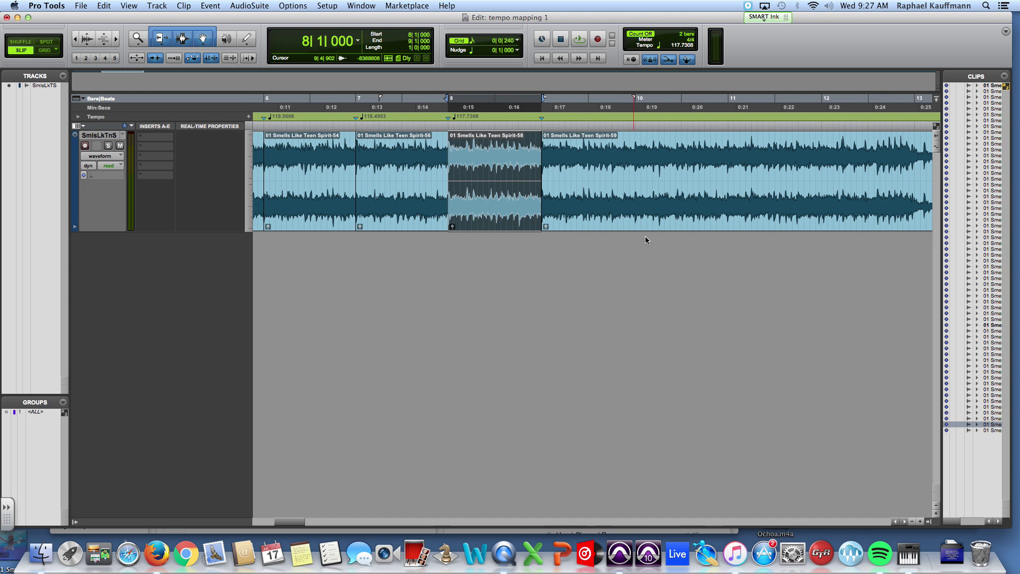
# Step: Zoom out and scroll back to bar 1 to show bars 1 through 15
pyautogui.press('super+bracketleft')
pyautogui.hscroll(-5, 273, 137)
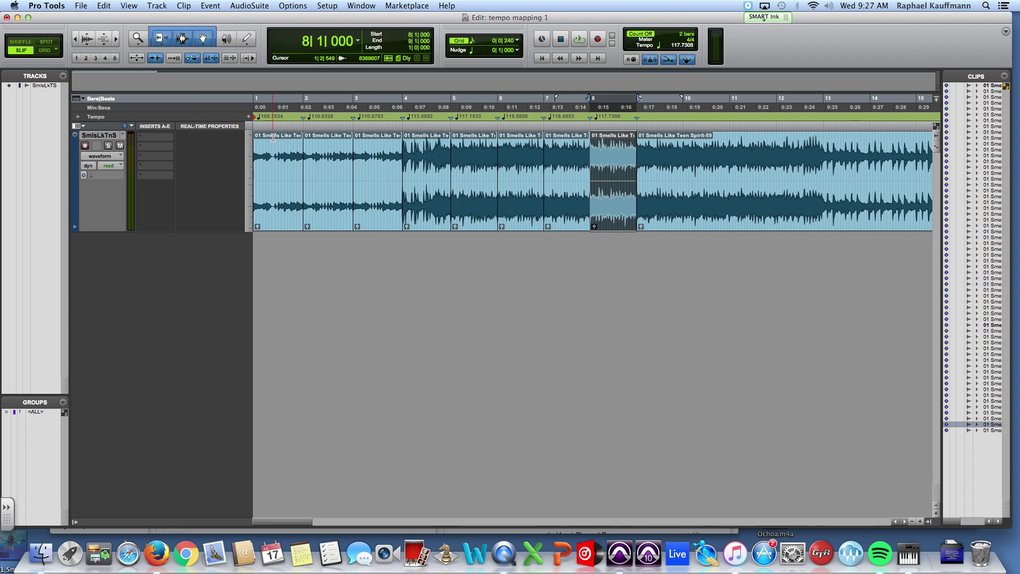
# Step: Zoom in on bar 9, audition it, and split the clip at the bar 10 downbeat
pyautogui.click(660, 212)
pyautogui.press('super+bracketright')
pyautogui.press('super+bracketright')
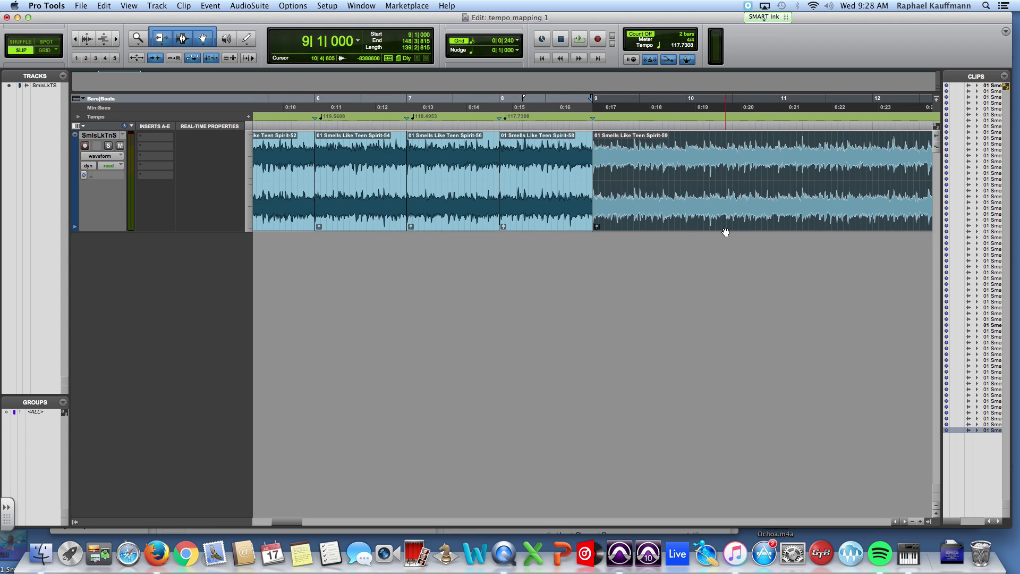
pyautogui.hscroll(10, 669, 194)
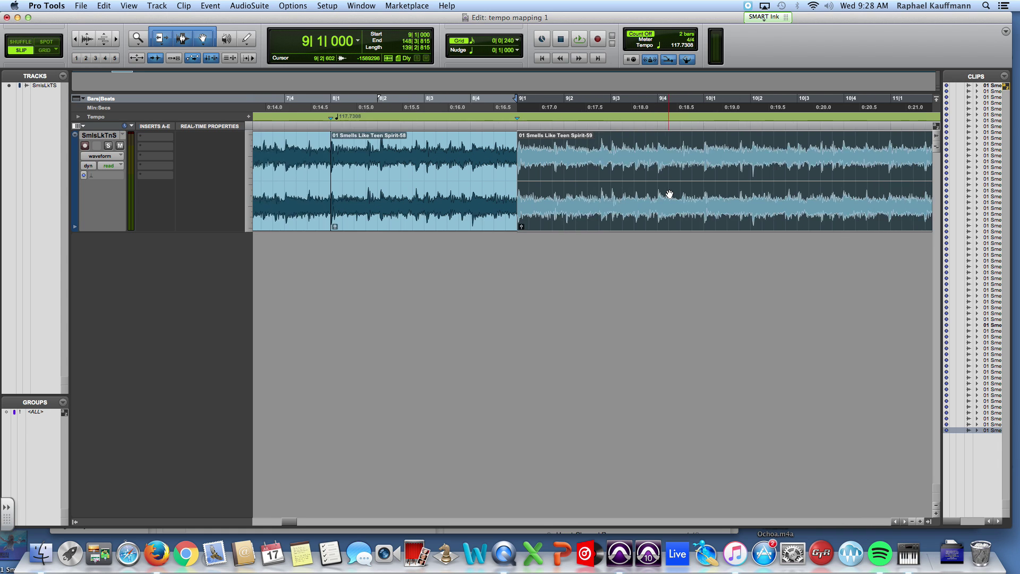
pyautogui.press('space')
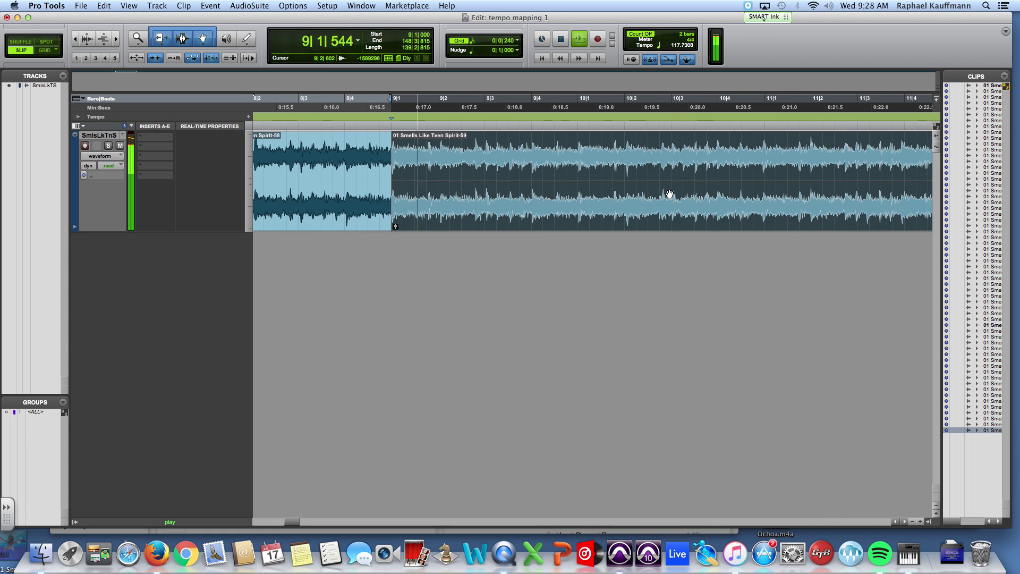
pyautogui.press('space')
pyautogui.click(577, 168)
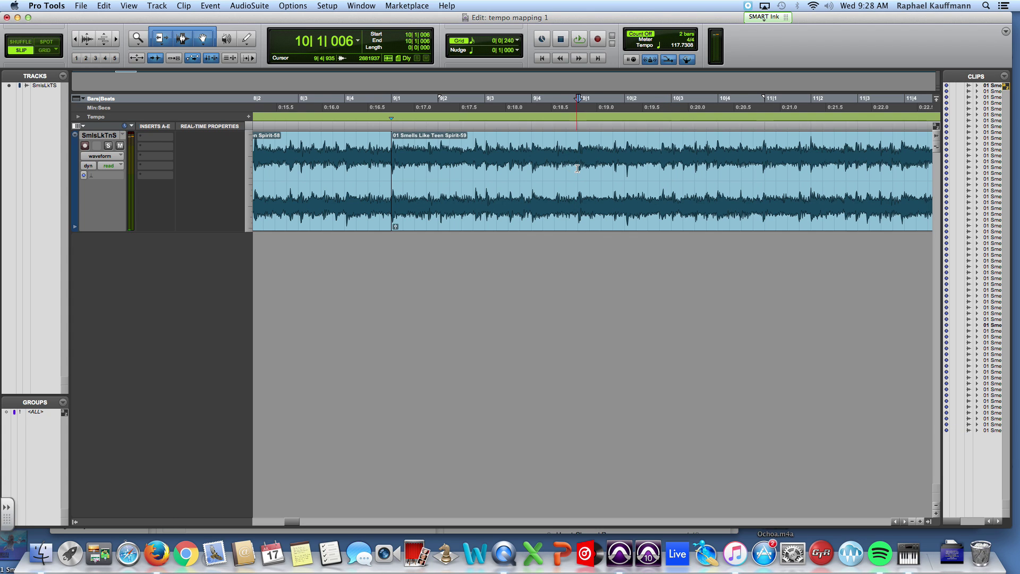
pyautogui.press('super+e')
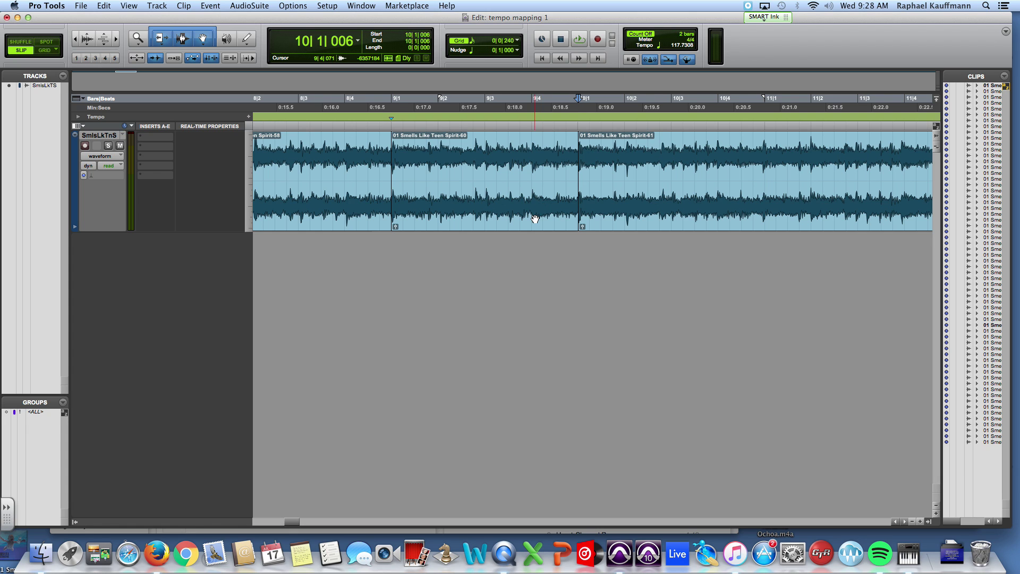
# Step: Set a 117.553 tempo marker on the bar 9 clip, then audition the bar 10 clip
pyautogui.click(535, 218)
pyautogui.press('super+i')
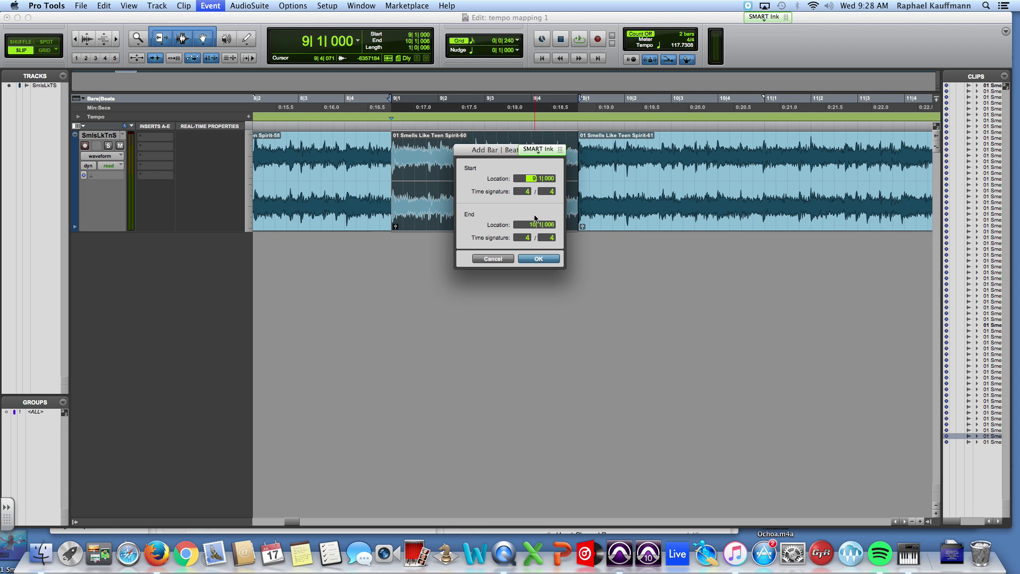
pyautogui.write('1')
pyautogui.press('Return')
pyautogui.click(671, 202)
pyautogui.press('space')
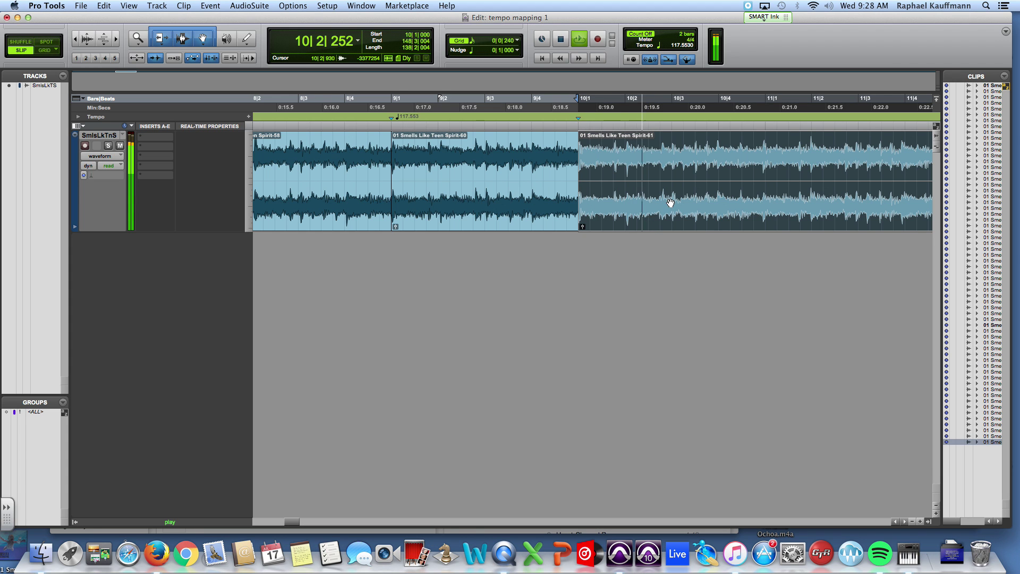
# Step: Split the clip at the bar 11 downbeat transient
pyautogui.press('space')
pyautogui.click(759, 167)
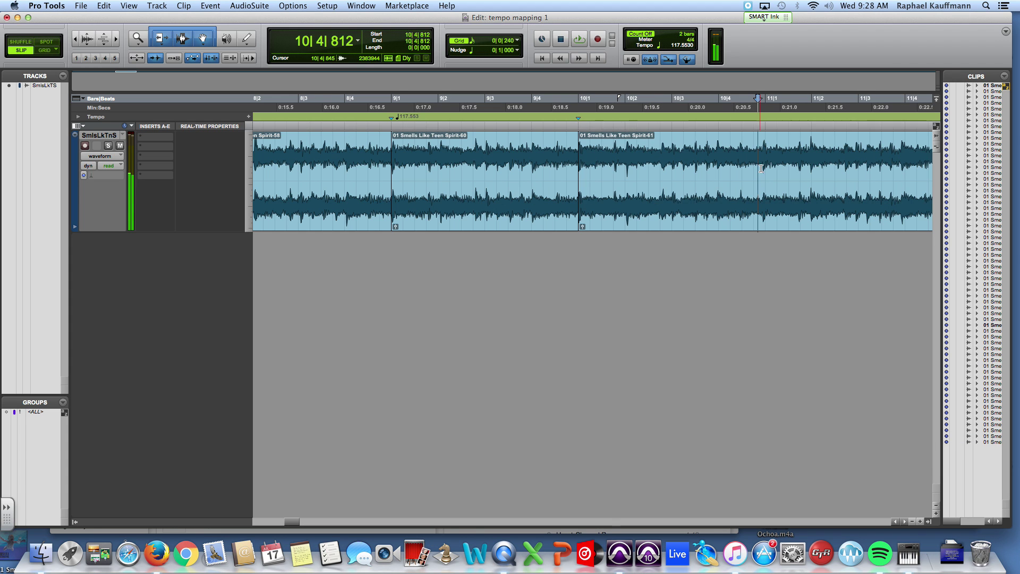
pyautogui.click(764, 157)
pyautogui.press('space')
# Step: Give the bar 10 clip a 118.9481 tempo marker ending at bar 11
pyautogui.press('space')
pyautogui.press('super+e')
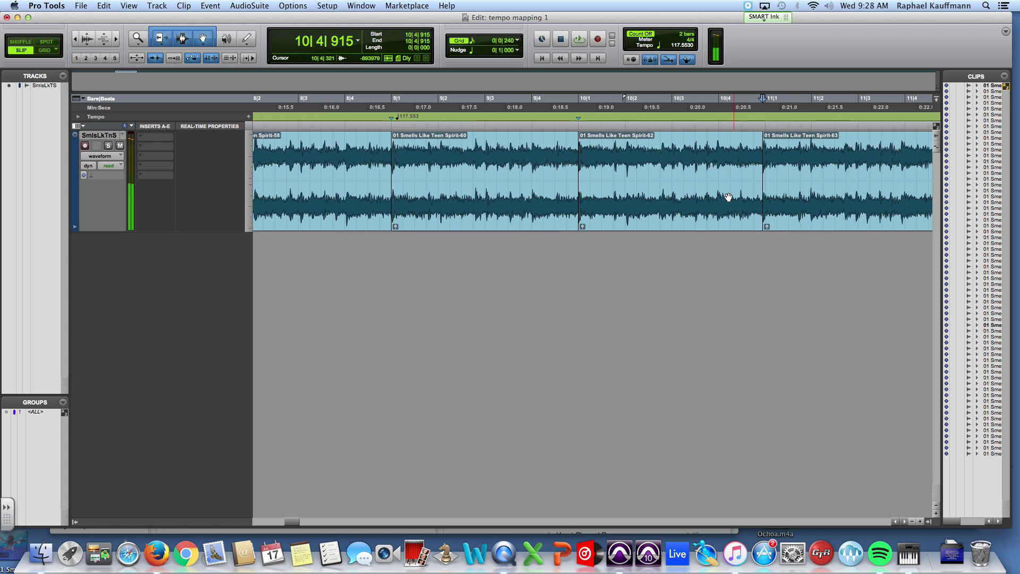
pyautogui.click(727, 200)
pyautogui.press('space')
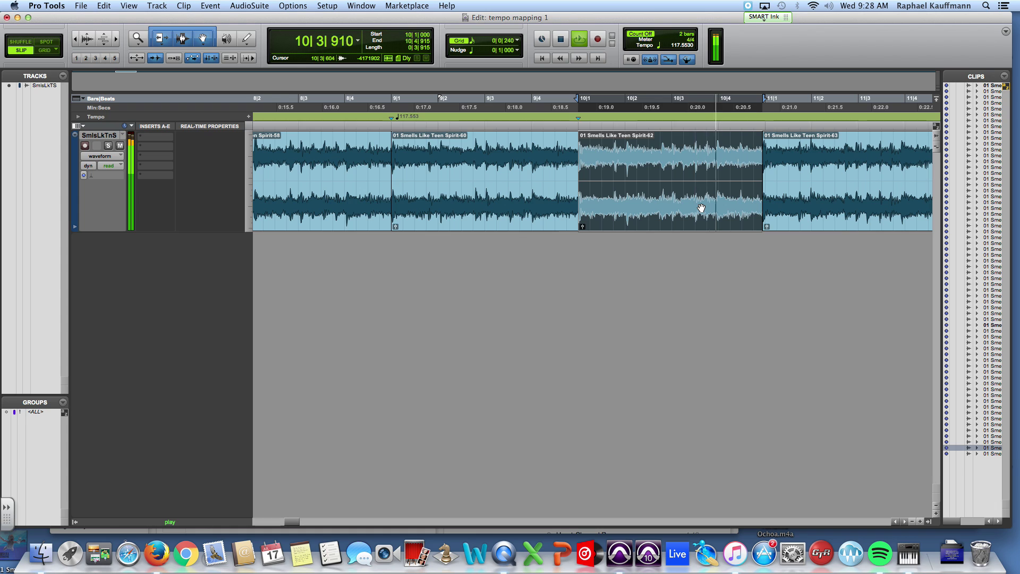
pyautogui.press('space')
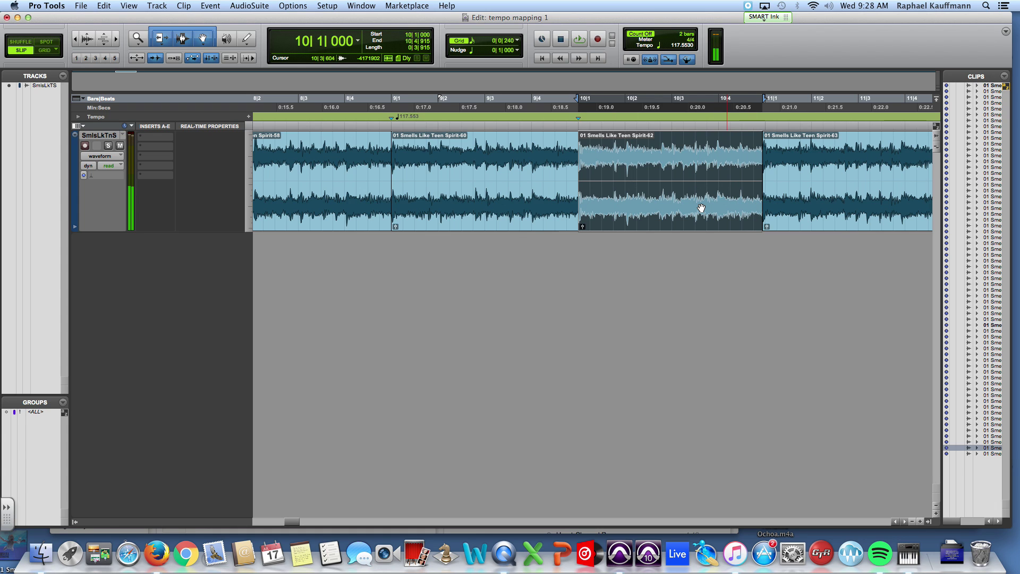
pyautogui.press('super+i')
pyautogui.click(534, 226)
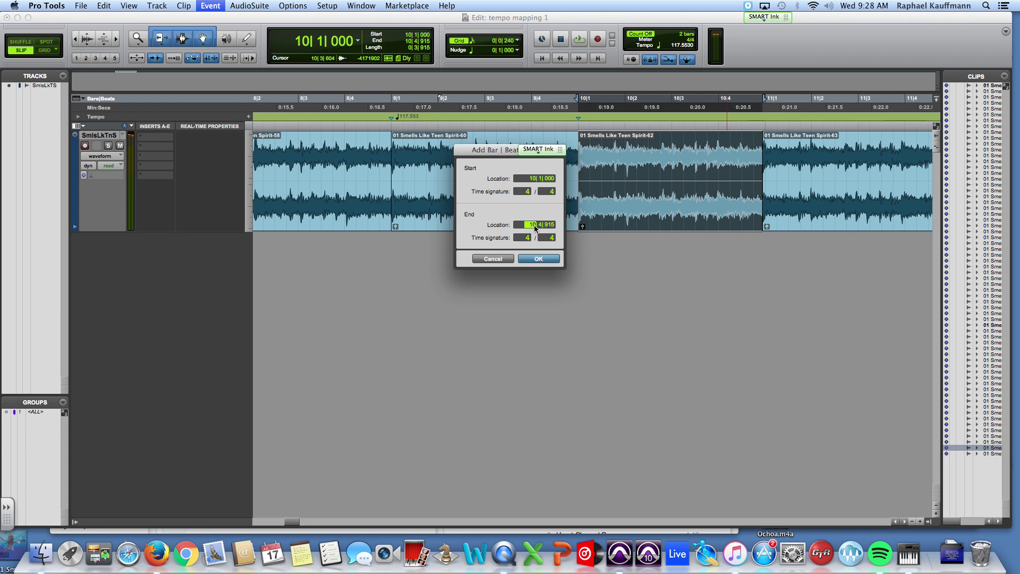
pyautogui.click(542, 259)
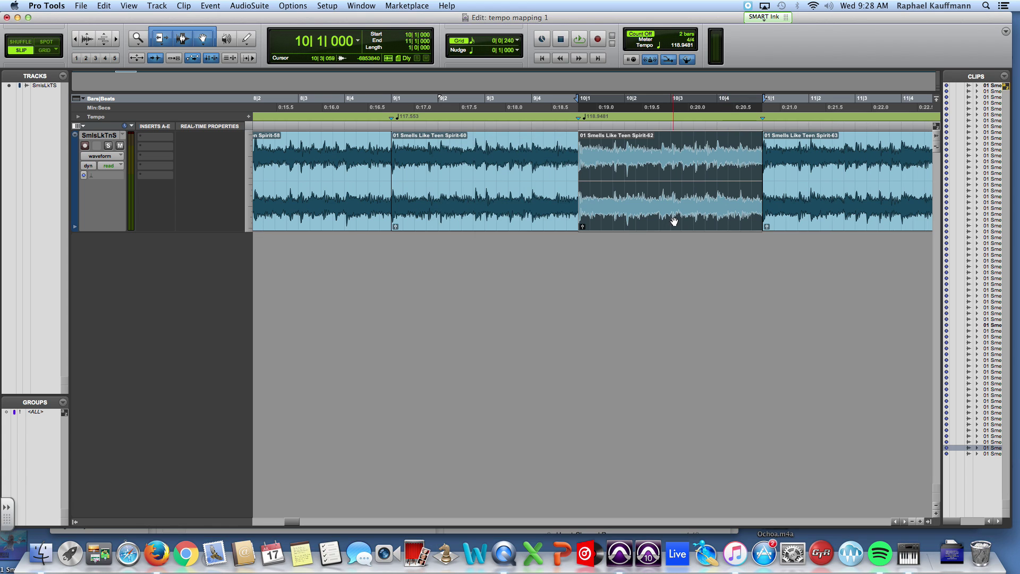
# Step: Audition the clip starting at bar 11
pyautogui.hscroll(5, 673, 221)
pyautogui.click(684, 213)
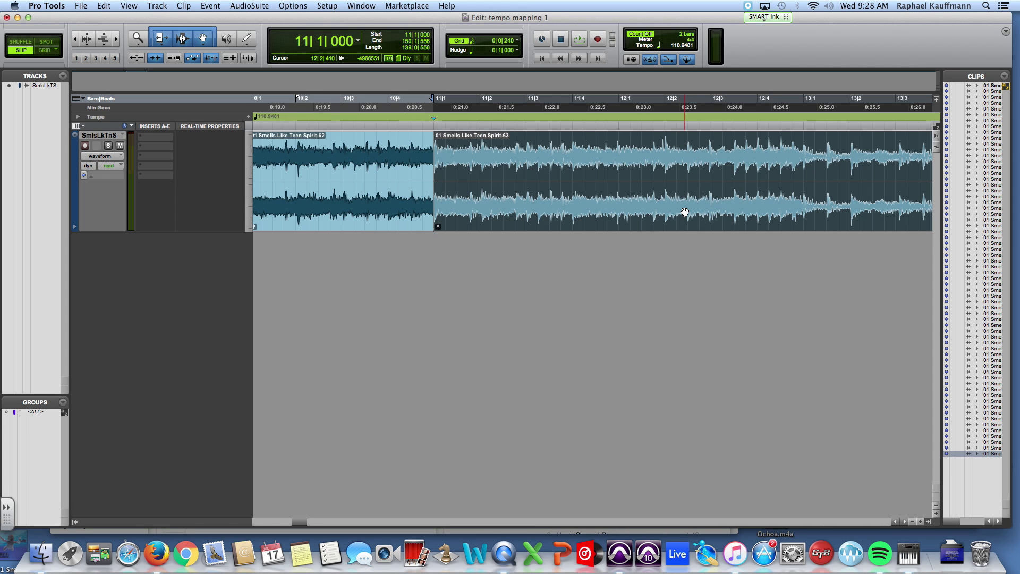
pyautogui.press('space')
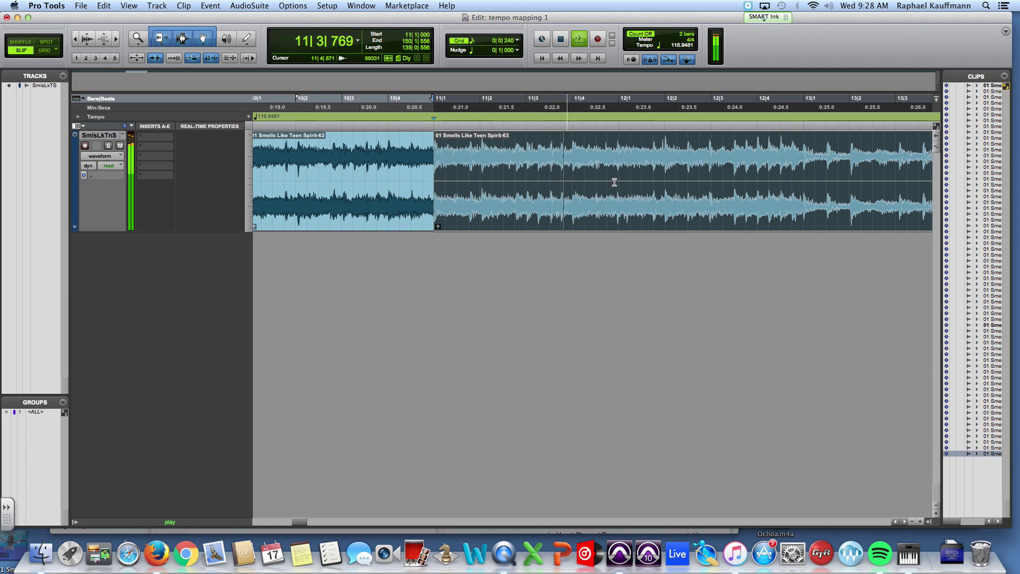
# Step: Split at the bar 12 downbeat and give bar 11 a 119.913 tempo marker
pyautogui.click(616, 166)
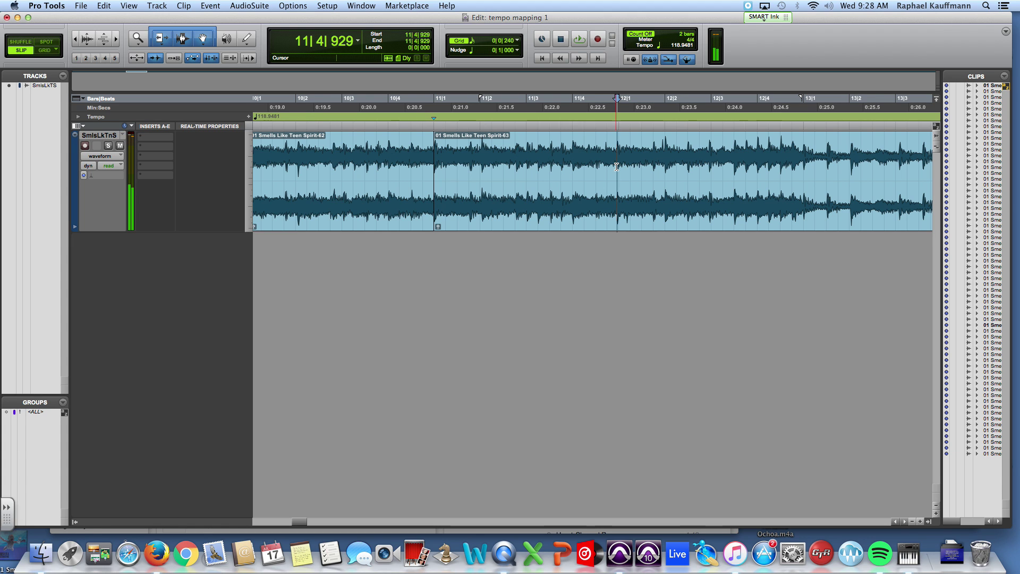
pyautogui.press('super+e')
pyautogui.click(590, 195)
pyautogui.press('space')
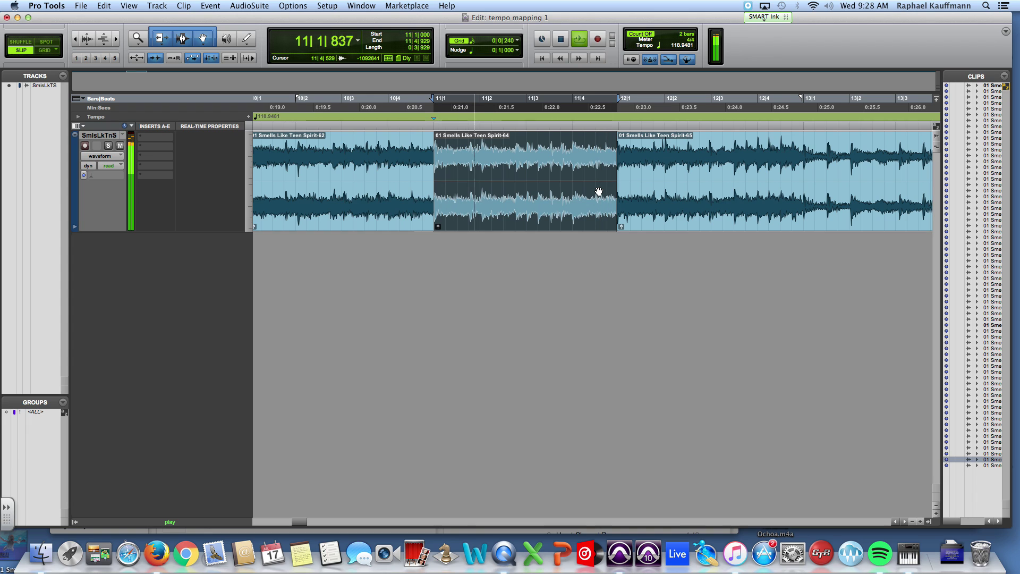
pyautogui.press('space')
pyautogui.press('super+i')
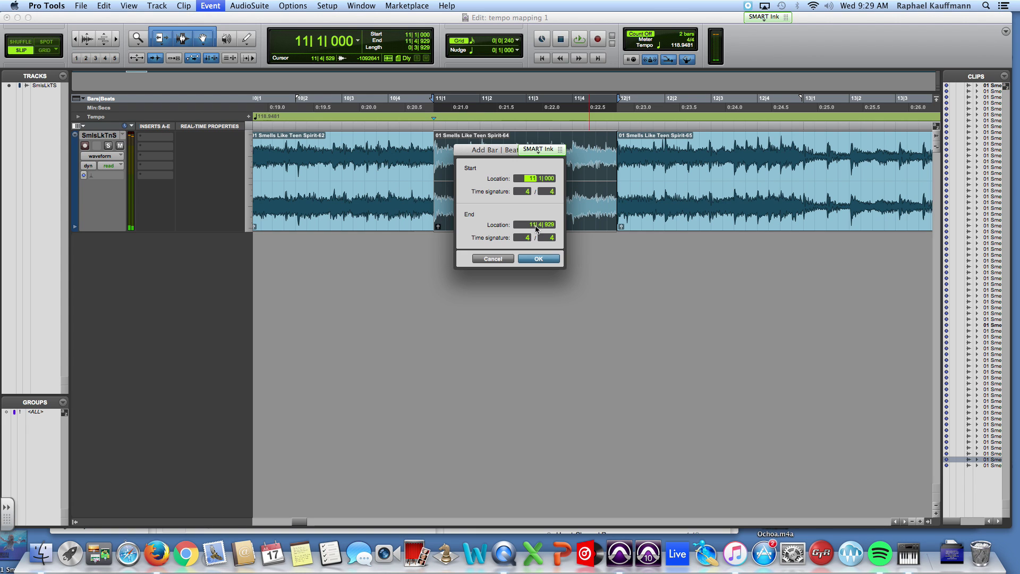
pyautogui.click(539, 258)
# Step: Locate the bar 13 downbeat transient and split the clip there
pyautogui.click(670, 218)
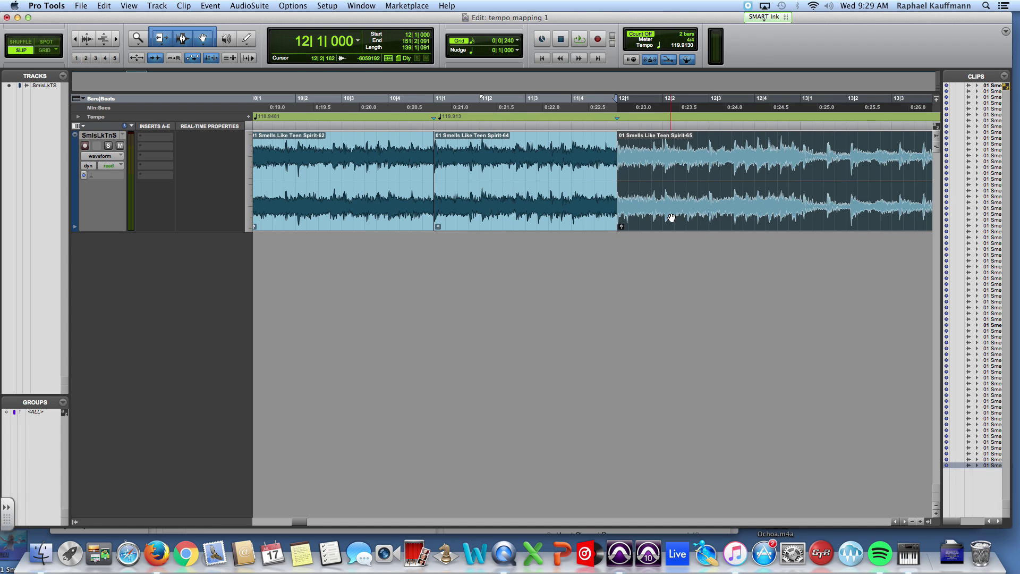
pyautogui.hscroll(3, 671, 218)
pyautogui.press('space')
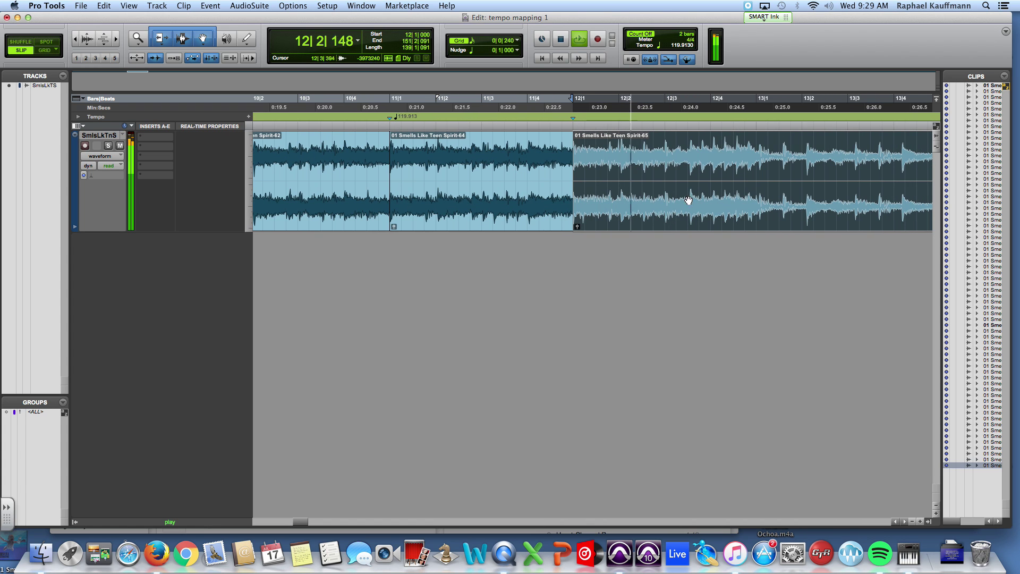
pyautogui.press('space')
pyautogui.click(745, 169)
pyautogui.press('Tab')
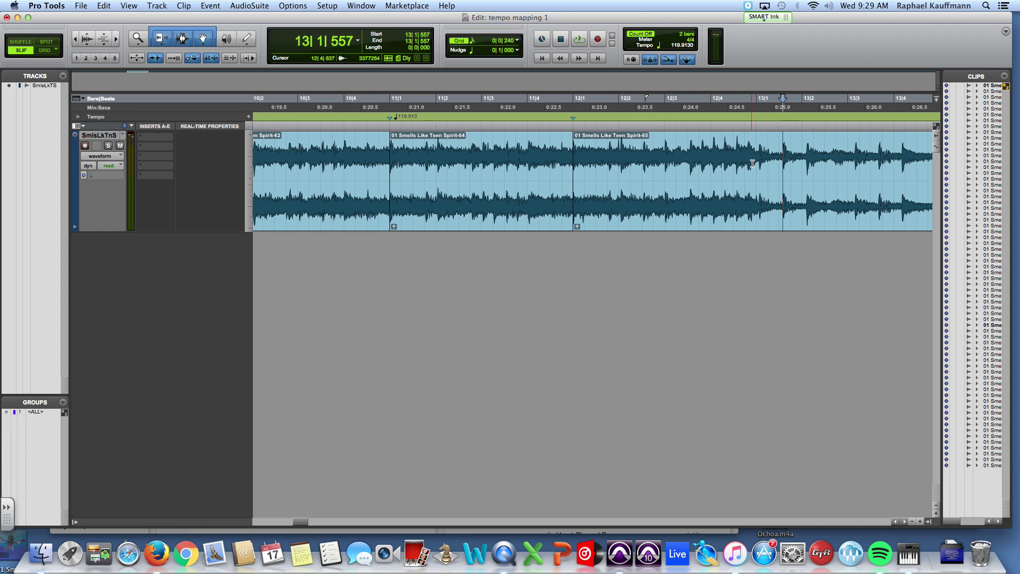
pyautogui.click(754, 162)
pyautogui.press('Tab')
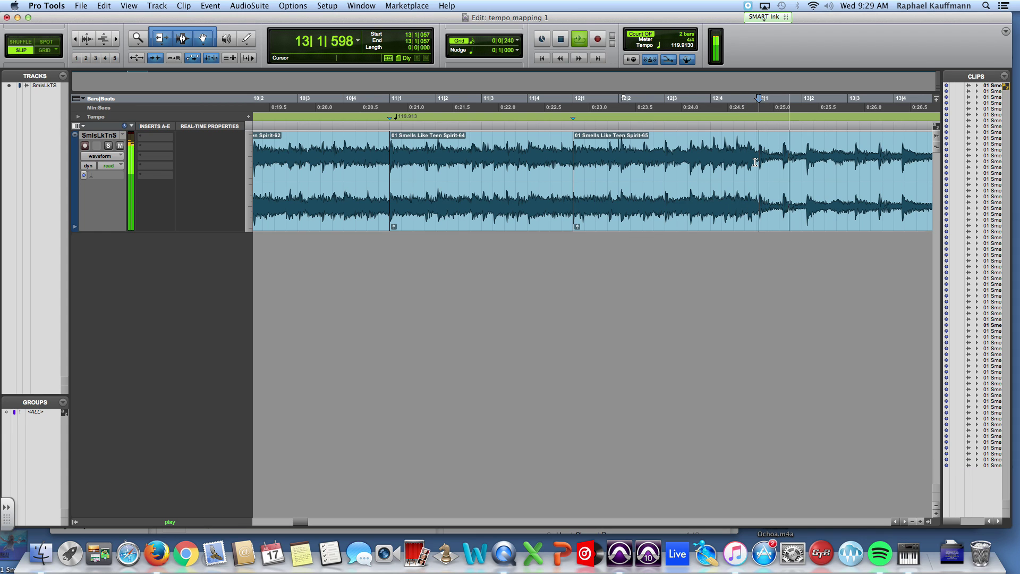
pyautogui.press('super+e')
# Step: Set a 118.1514 tempo marker on the bar 12 clip
pyautogui.click(717, 201)
pyautogui.press('space')
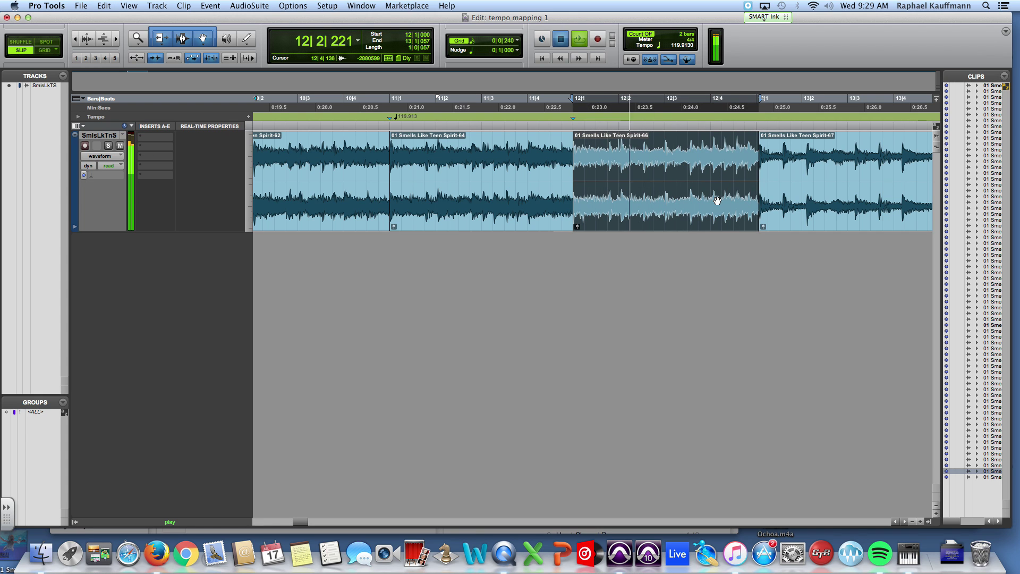
pyautogui.press('space')
pyautogui.press('super+i')
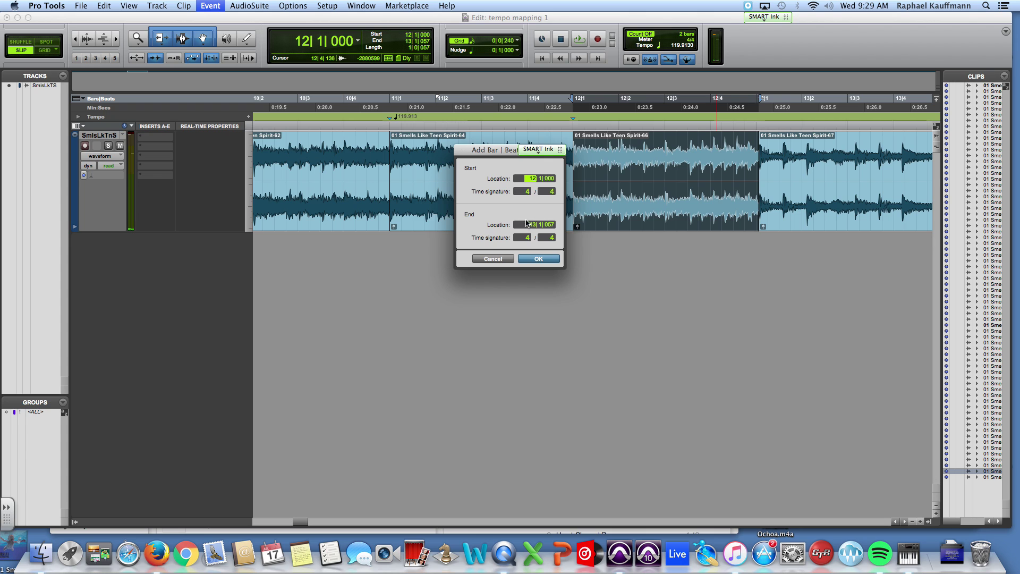
pyautogui.click(532, 225)
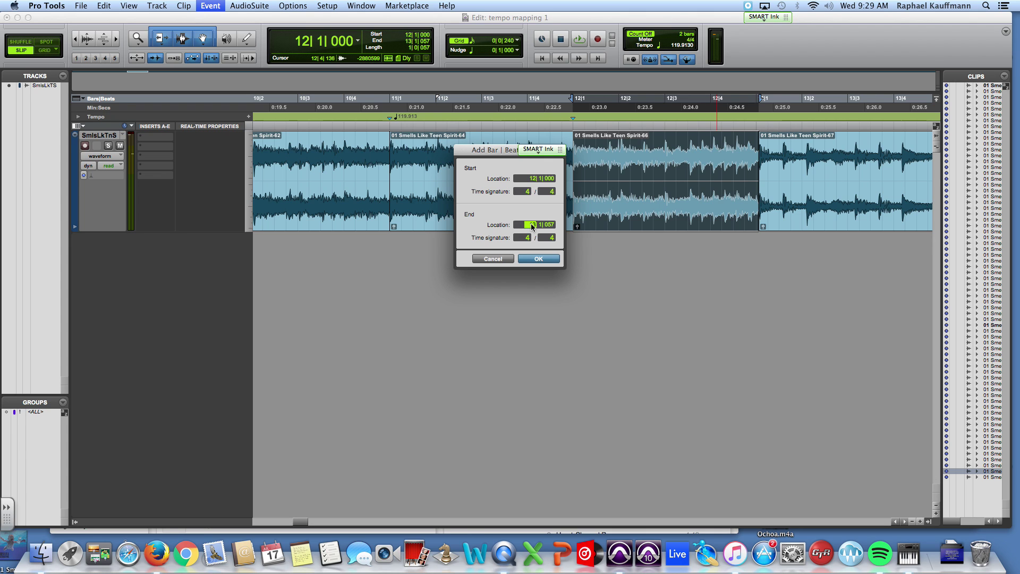
pyautogui.click(546, 258)
pyautogui.hscroll(10, 678, 244)
# Step: Split at the bar 14 downbeat and give bar 13 a 115.6266 tempo marker
pyautogui.press('super+bracketleft')
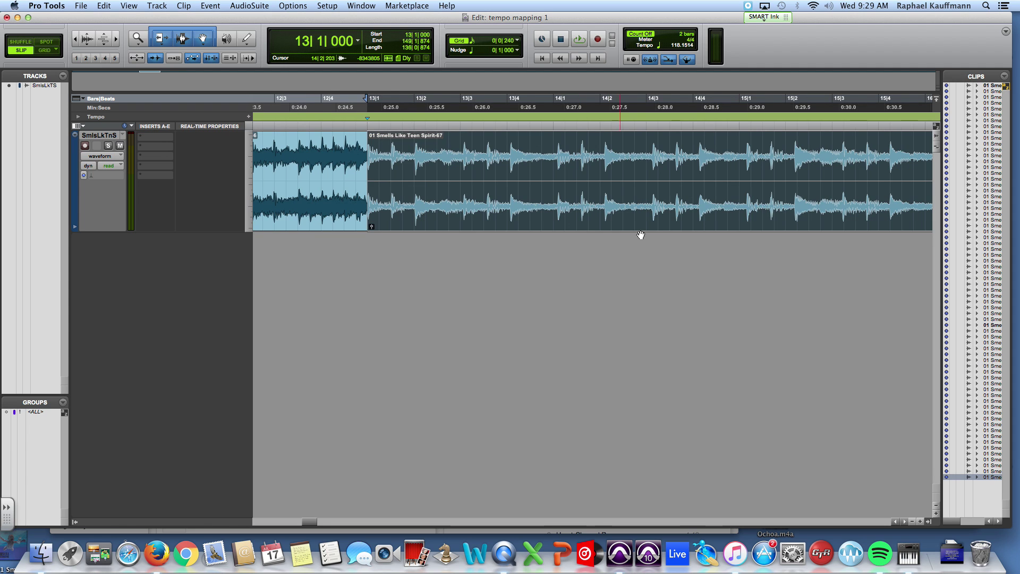
pyautogui.click(587, 221)
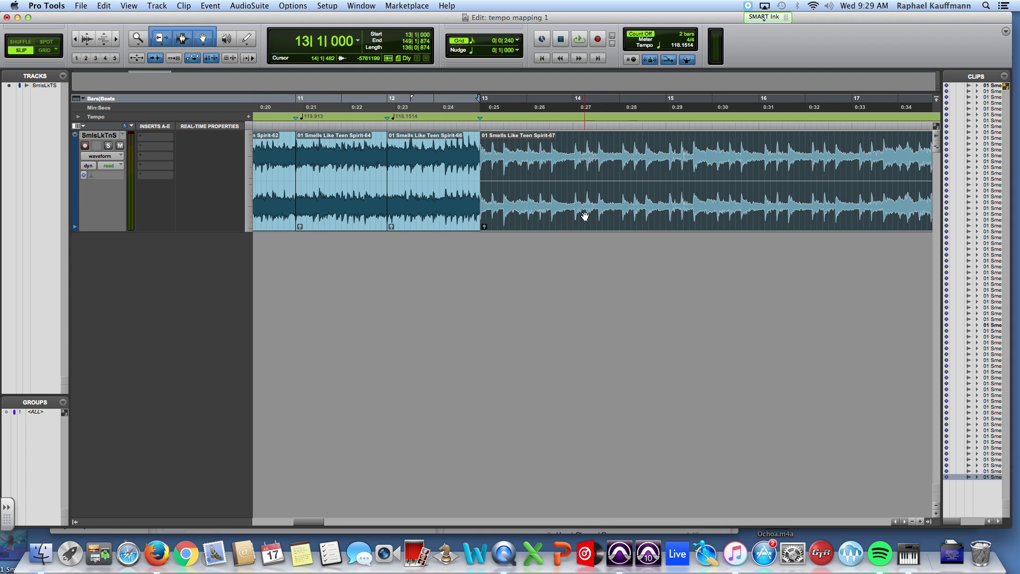
pyautogui.press('space')
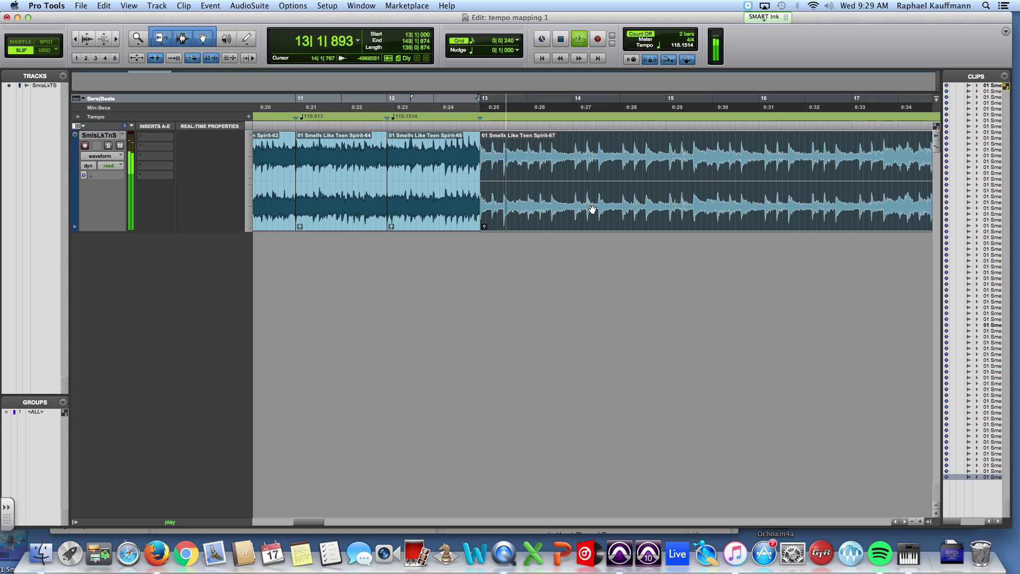
pyautogui.click(572, 169)
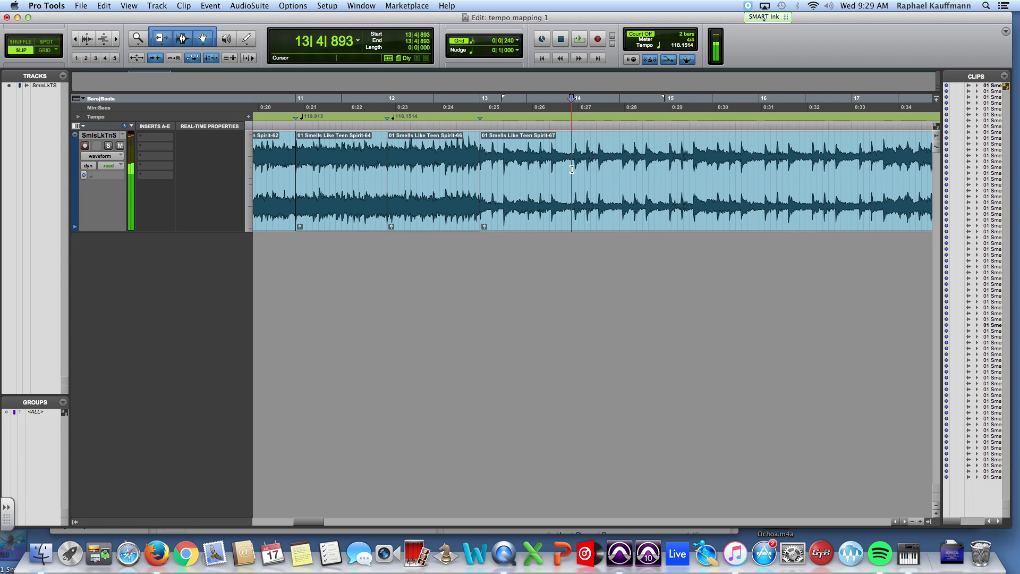
pyautogui.press('super+e')
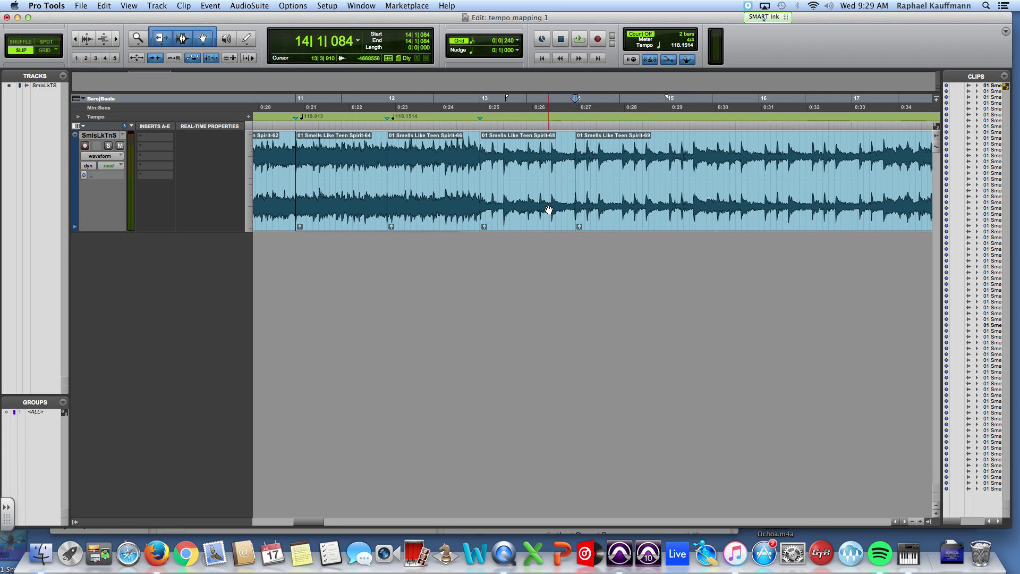
pyautogui.click(552, 208)
pyautogui.press('space')
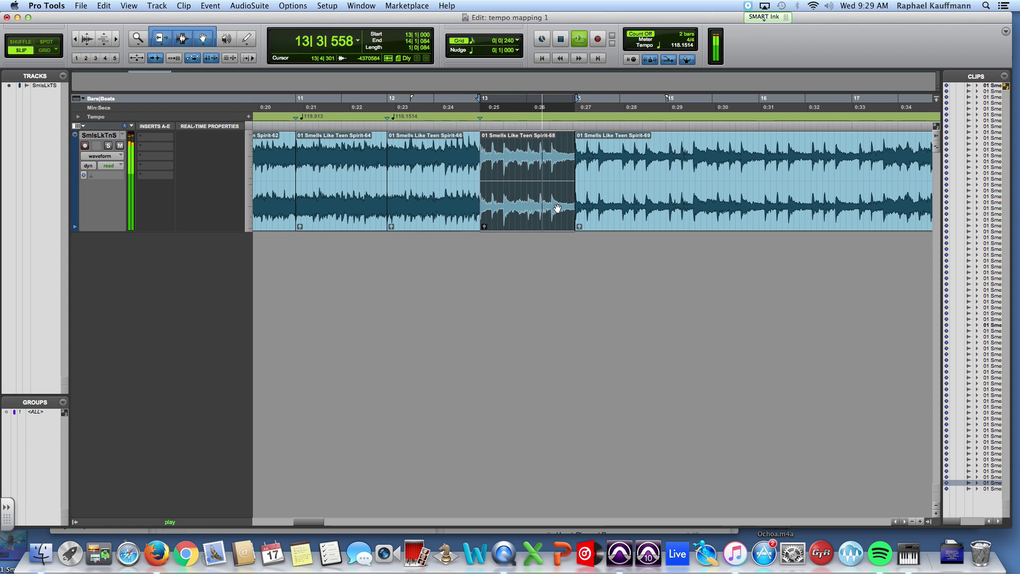
pyautogui.press('space')
pyautogui.press('super+i')
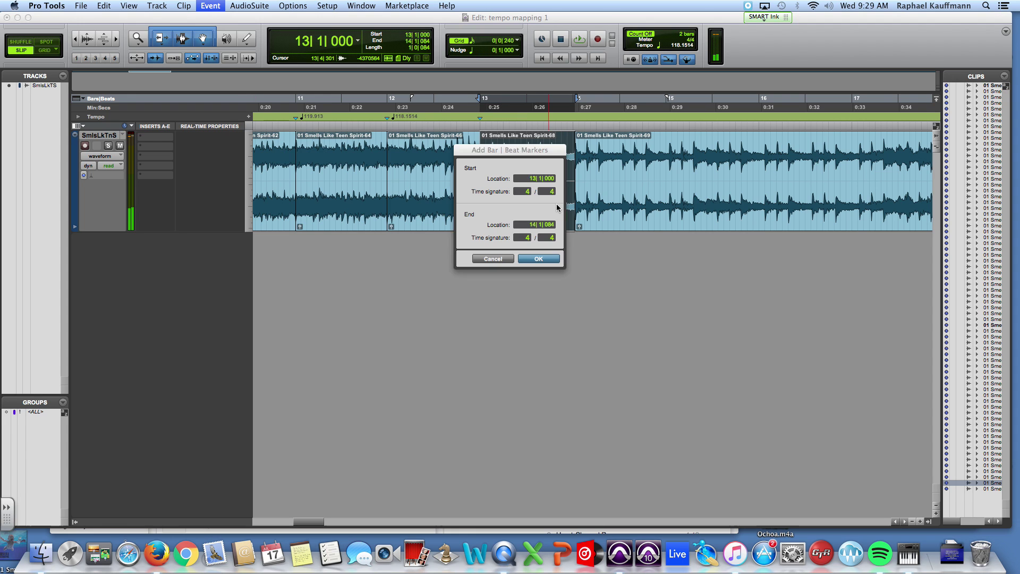
pyautogui.click(532, 225)
pyautogui.click(552, 259)
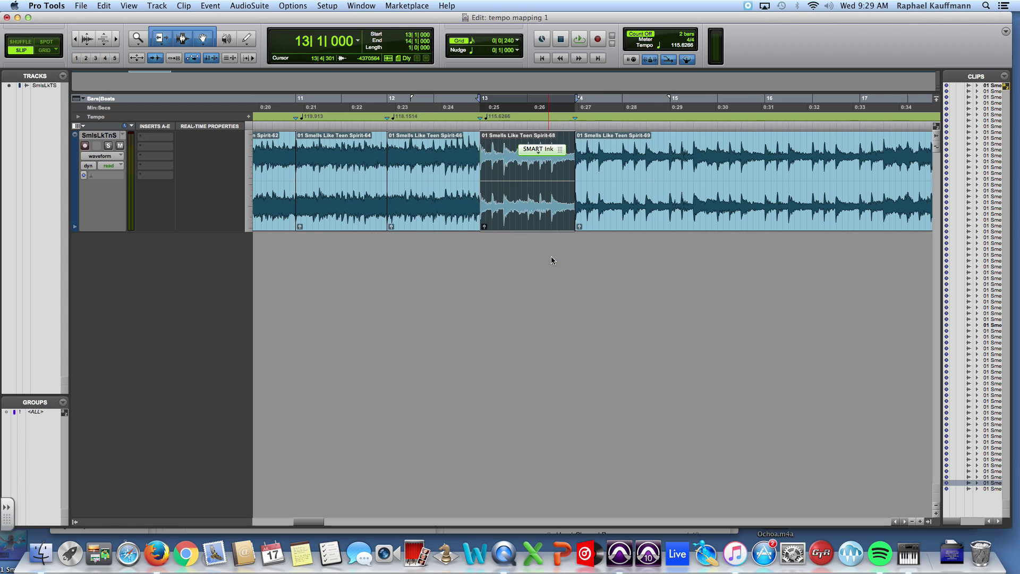
# Step: Split at the bar 15 downbeat and give bar 14 a 116.1036 tempo marker
pyautogui.click(609, 218)
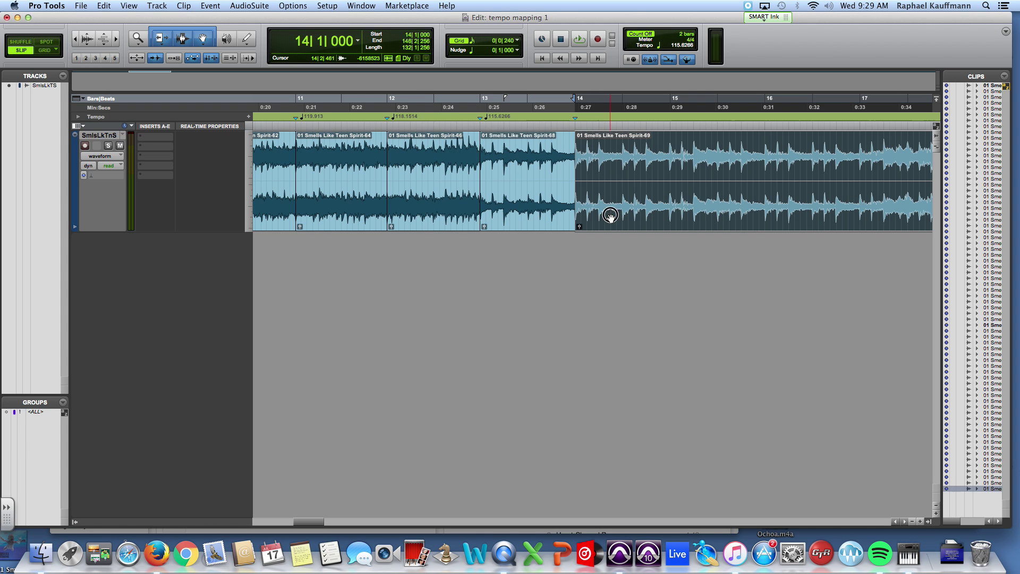
pyautogui.press('space')
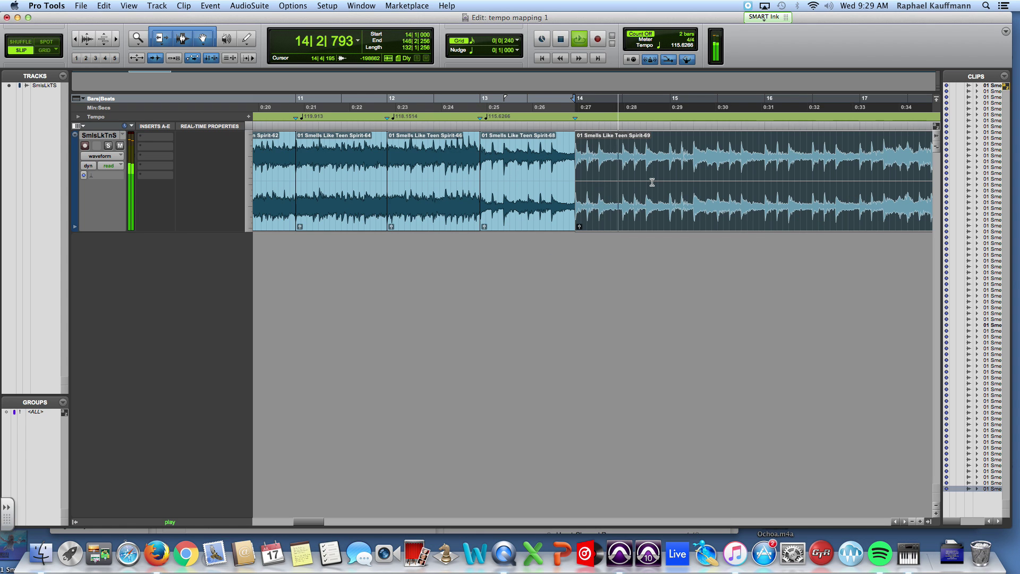
pyautogui.click(667, 170)
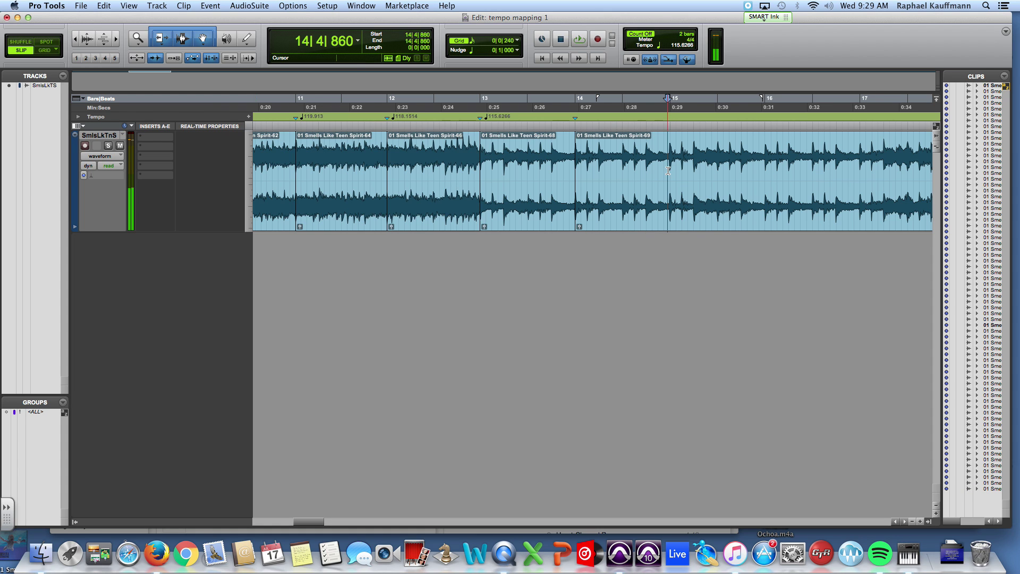
pyautogui.press('super+e')
pyautogui.click(623, 205)
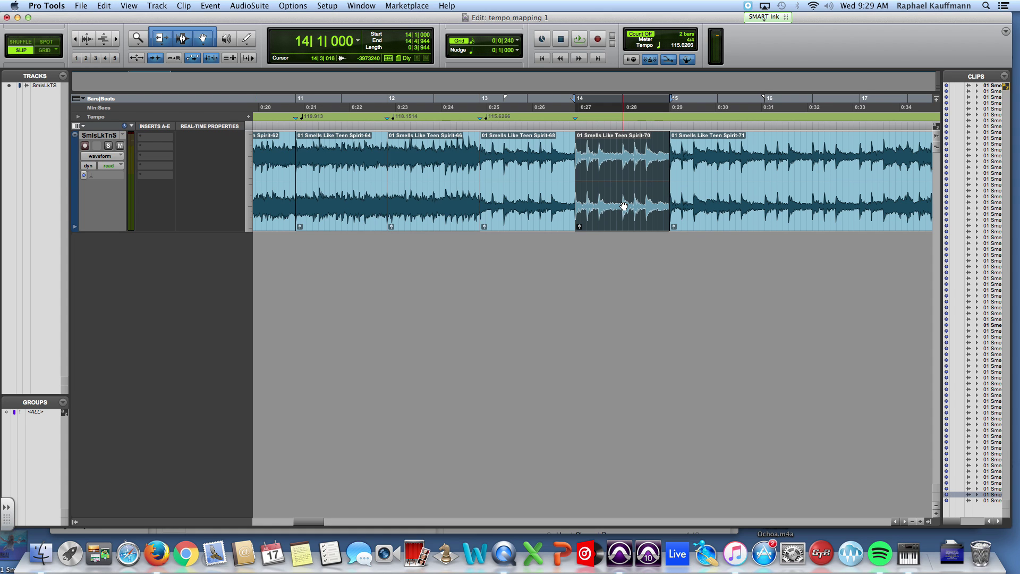
pyautogui.press('super+i')
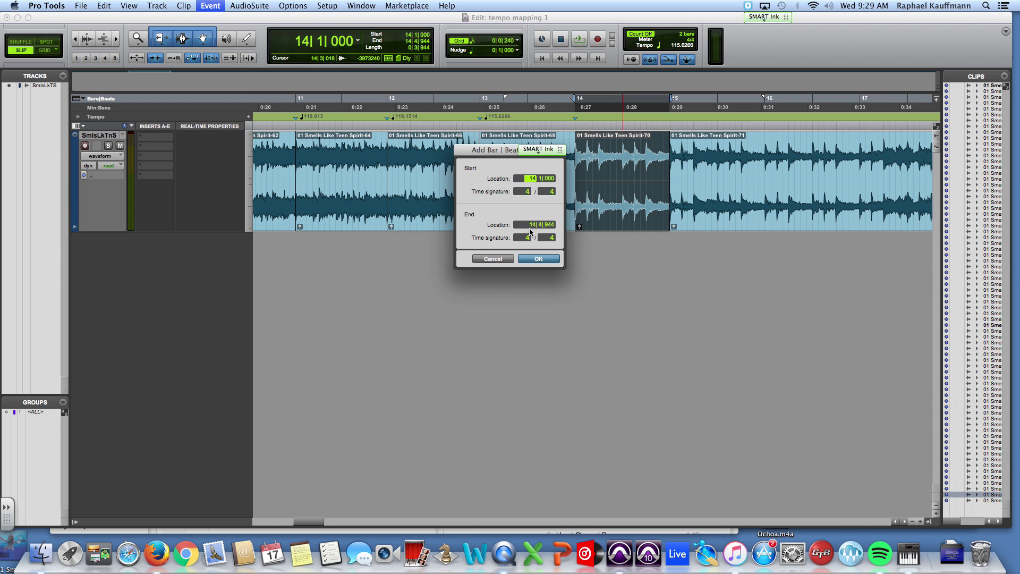
pyautogui.click(531, 225)
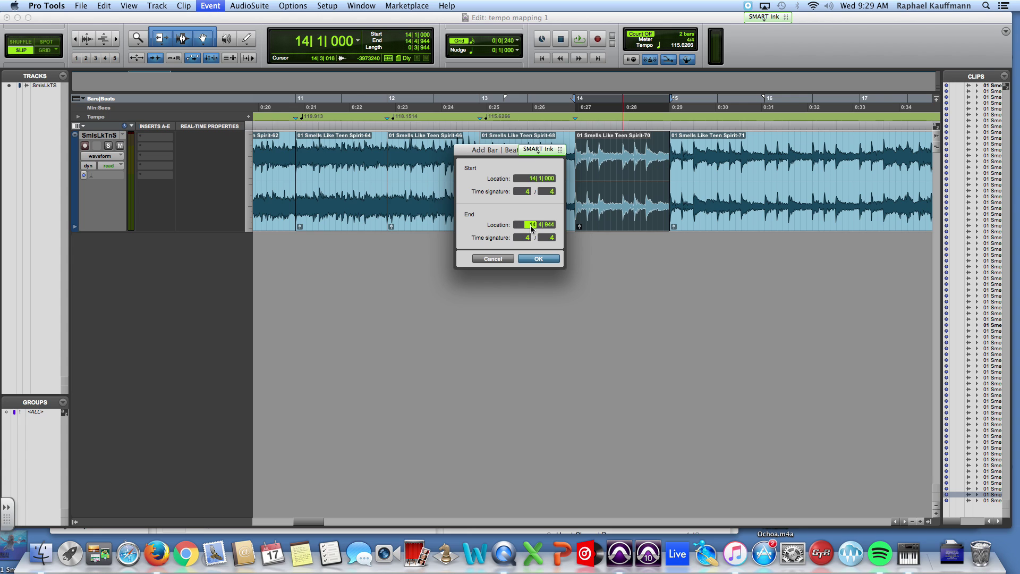
pyautogui.click(556, 260)
# Step: Split at the bar 16 downbeat and give bar 15 a 115.1887 tempo marker
pyautogui.click(685, 212)
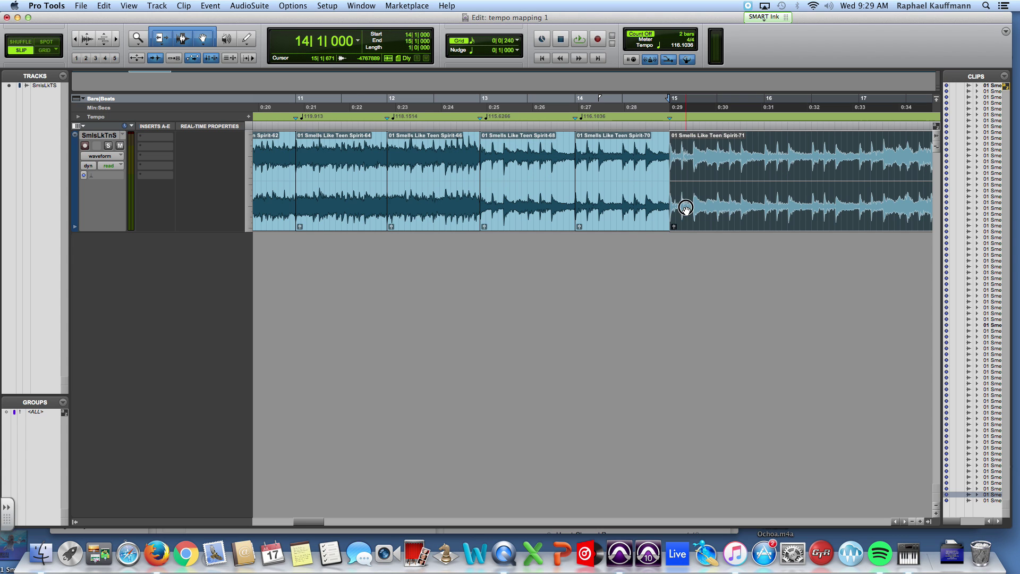
pyautogui.press('space')
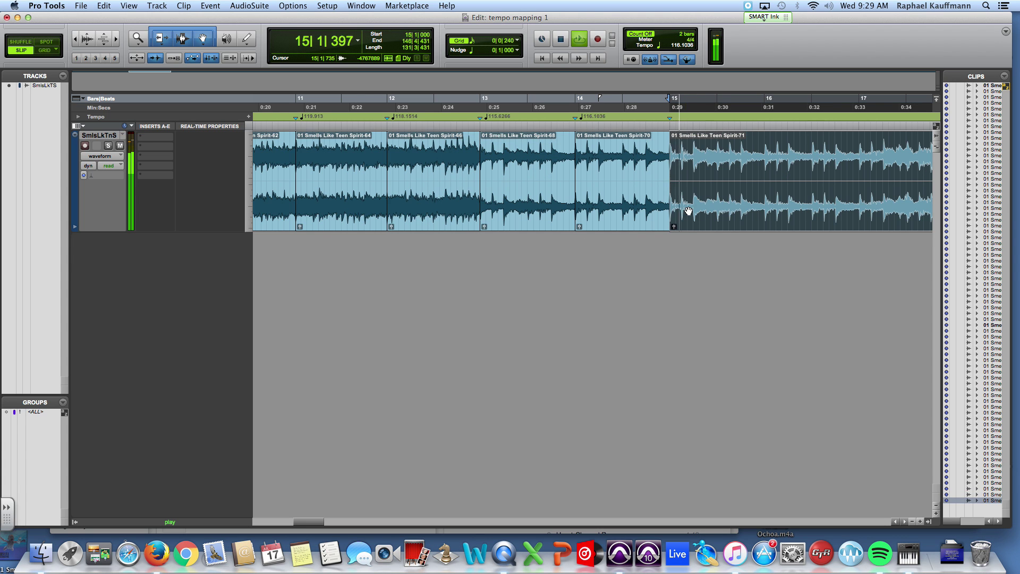
pyautogui.press('space')
pyautogui.click(761, 170)
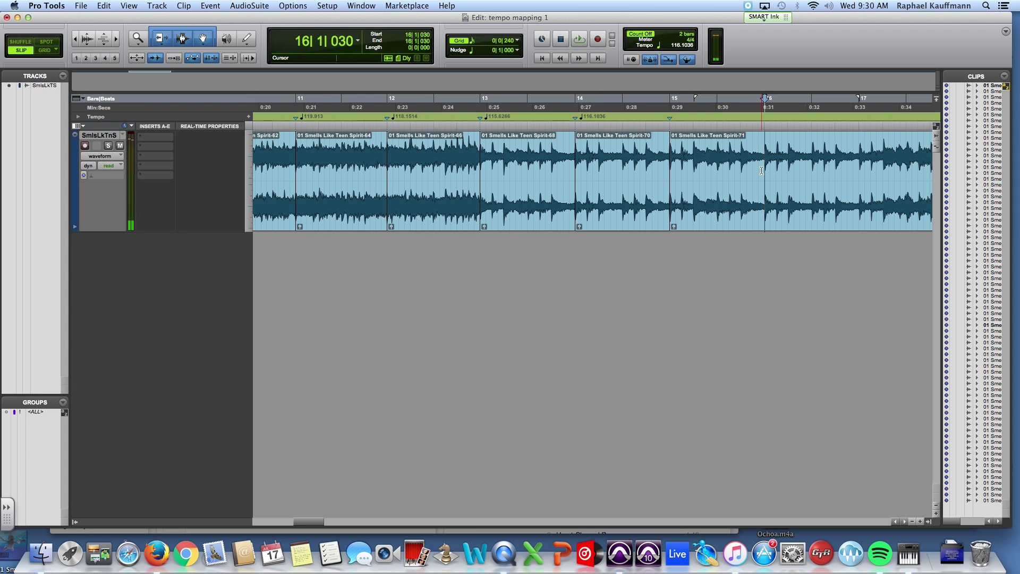
pyautogui.press('b')
pyautogui.click(728, 202)
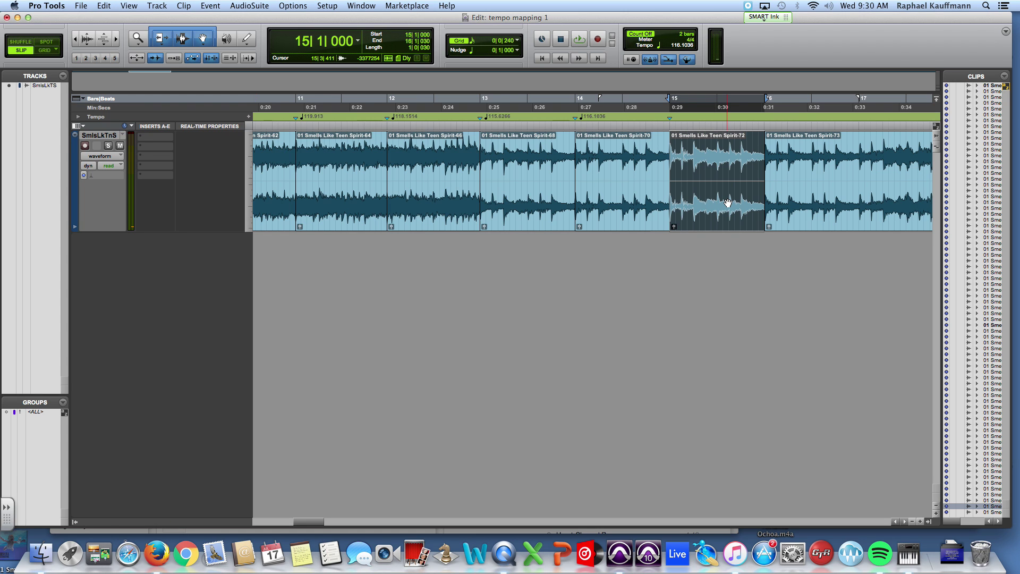
pyautogui.press('super+i')
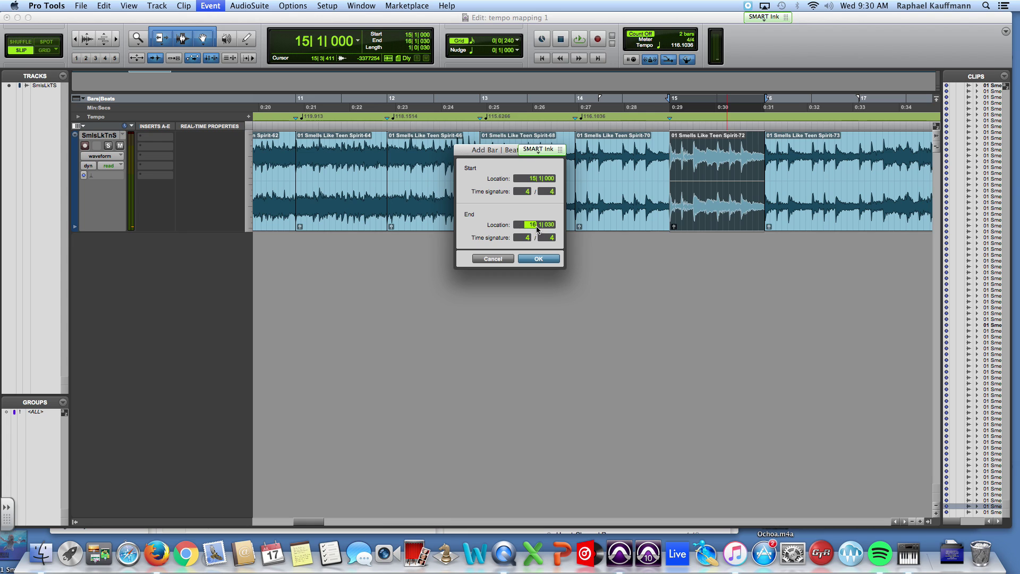
pyautogui.click(555, 260)
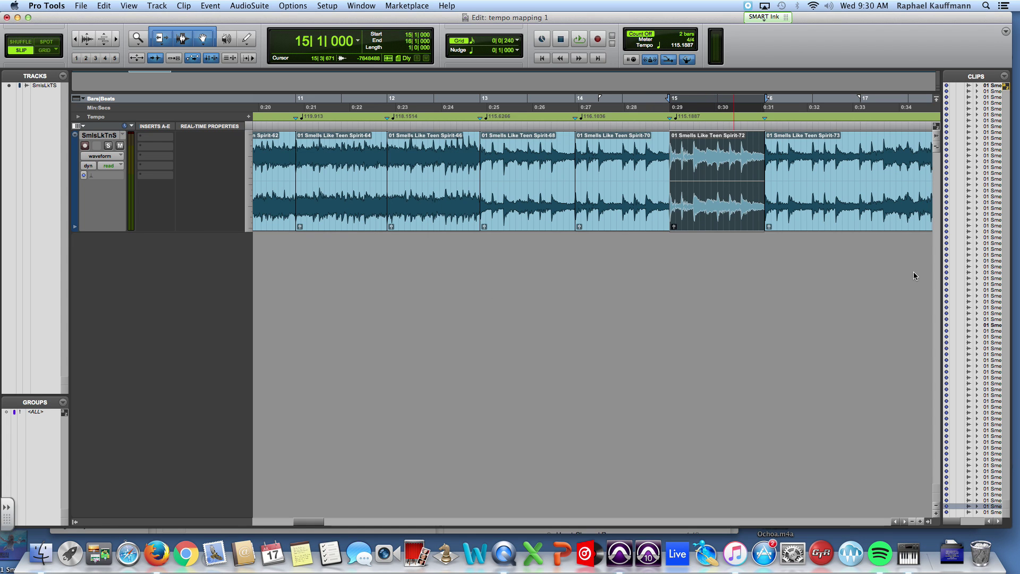
# Step: Locate the bar 33 downbeat transient by playback and split the clip there
pyautogui.press('super+bracketleft')
pyautogui.press('super+bracketleft')
pyautogui.press('super+bracketleft')
pyautogui.click(571, 135)
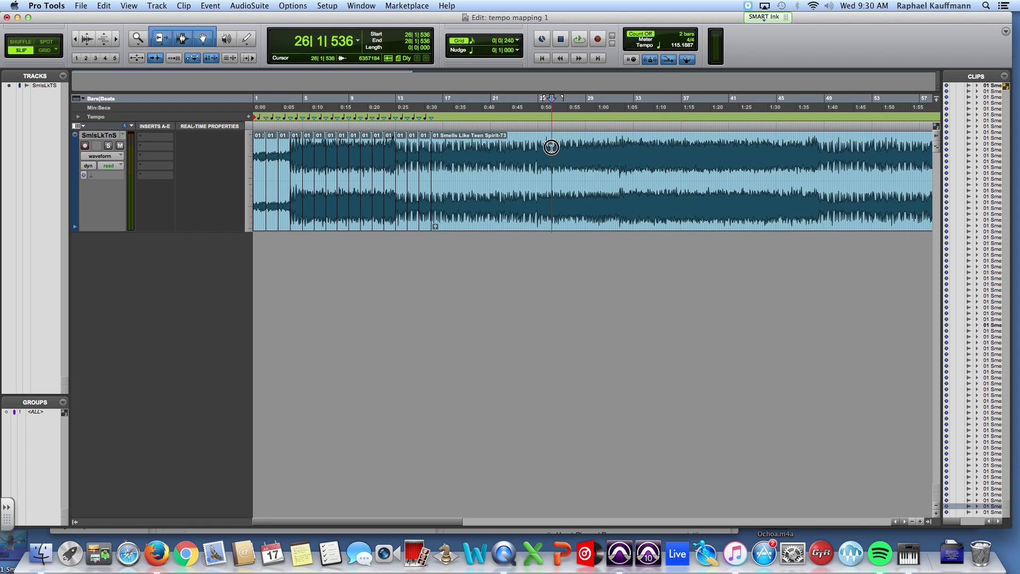
pyautogui.click(604, 149)
pyautogui.press('space')
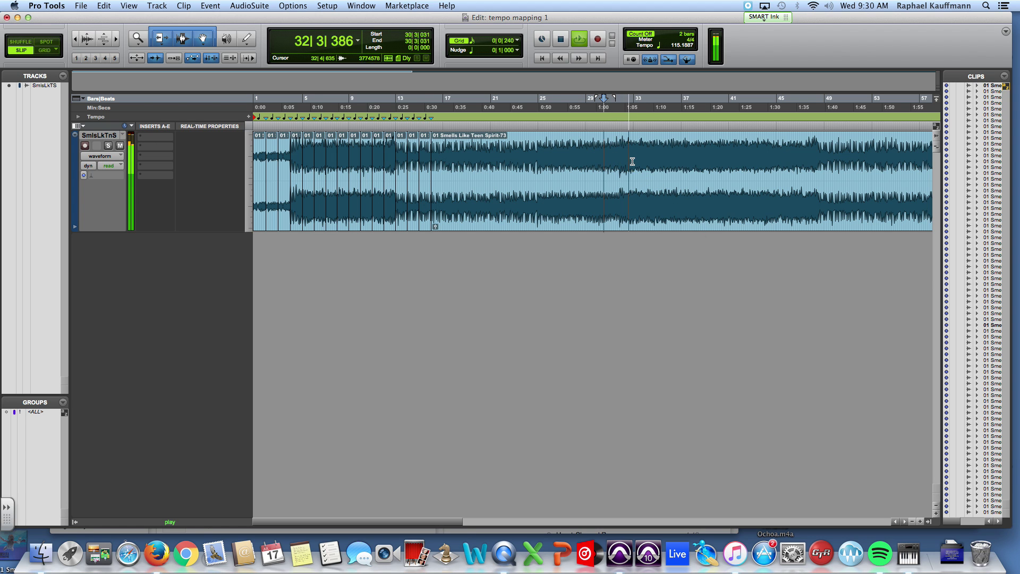
pyautogui.press('space')
pyautogui.press('super+bracketright')
pyautogui.press('super+bracketright')
pyautogui.press('super+bracketright')
pyautogui.press('super+bracketright')
pyautogui.press('super+bracketright')
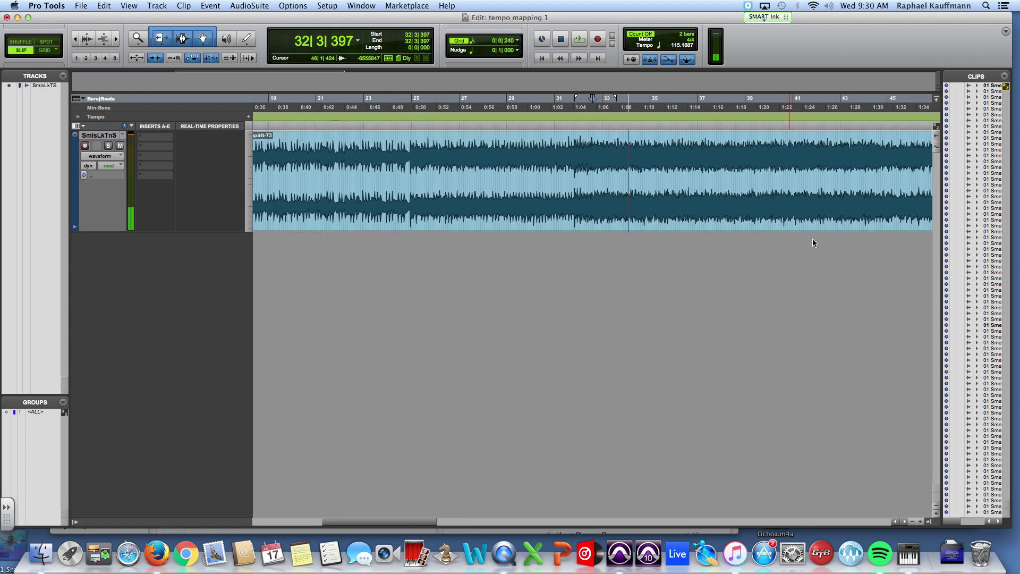
pyautogui.press('space')
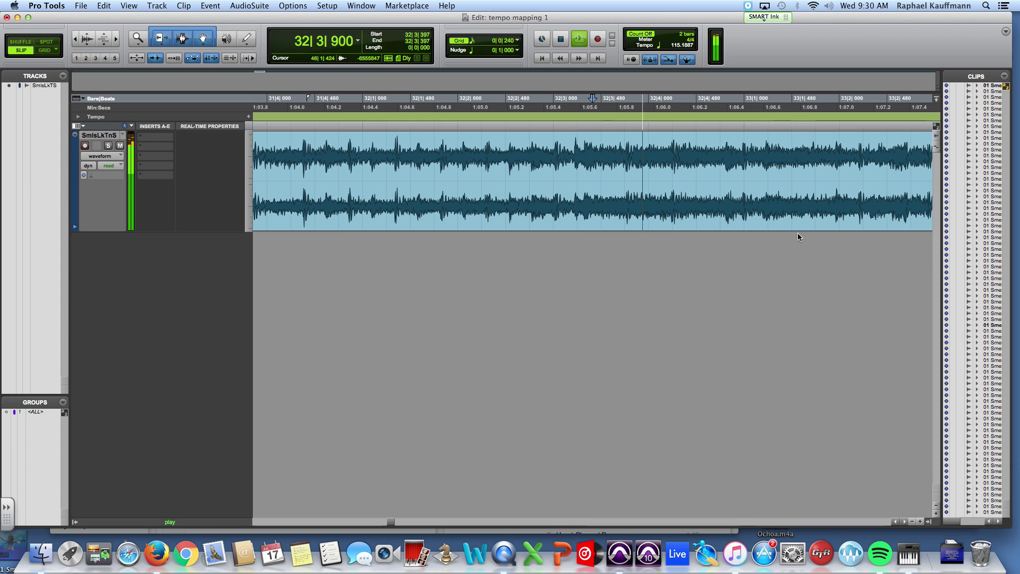
pyautogui.press('space')
pyautogui.press('space')
pyautogui.press('space')
pyautogui.click(664, 161)
pyautogui.press('Tab')
pyautogui.press('space')
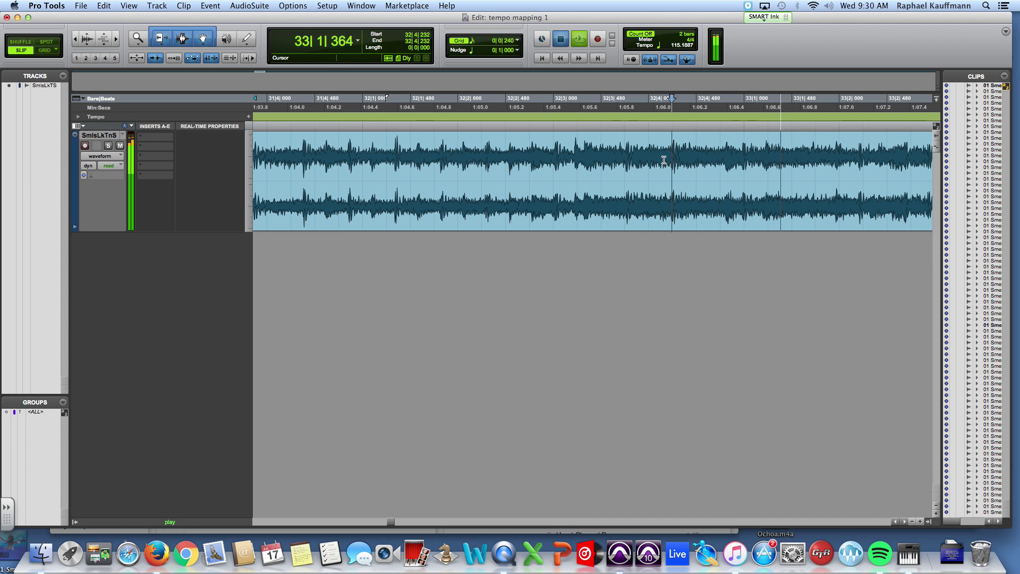
pyautogui.press('space')
pyautogui.press('super+e')
# Step: Split again at the bar 34 downbeat to isolate bar 33 as its own clip
pyautogui.click(714, 207)
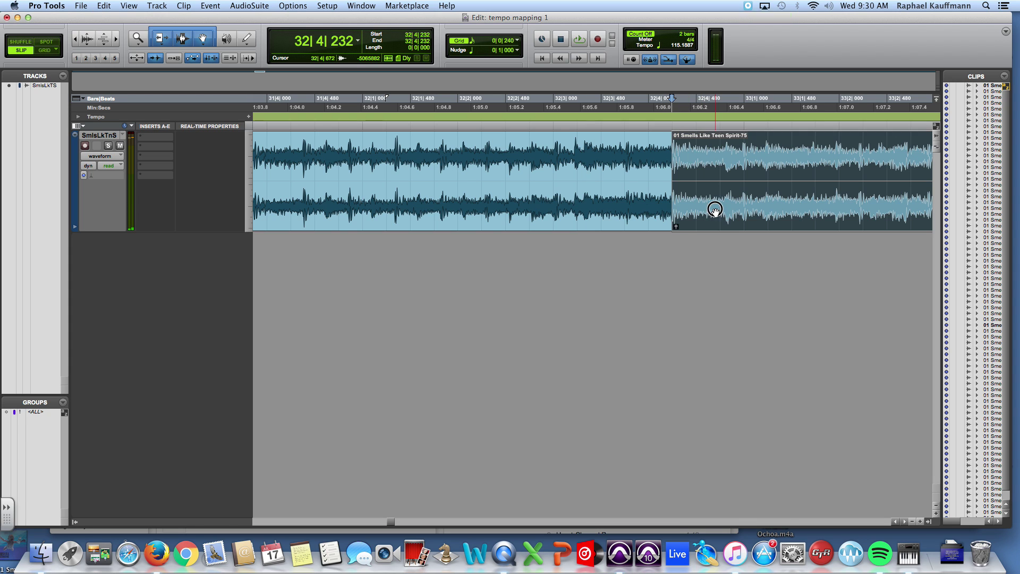
pyautogui.press('super+bracketleft')
pyautogui.press('super+bracketleft')
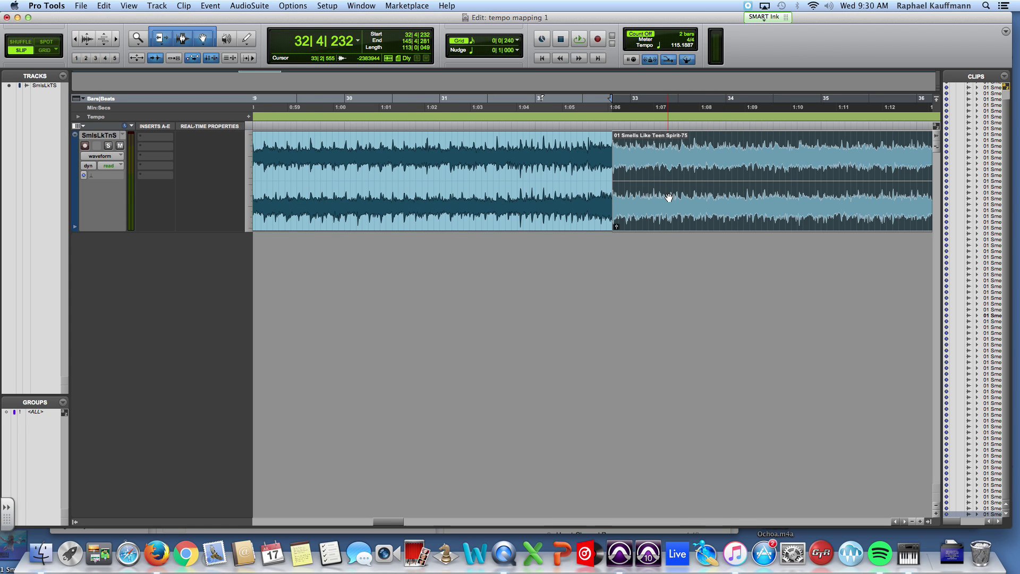
pyautogui.press('space')
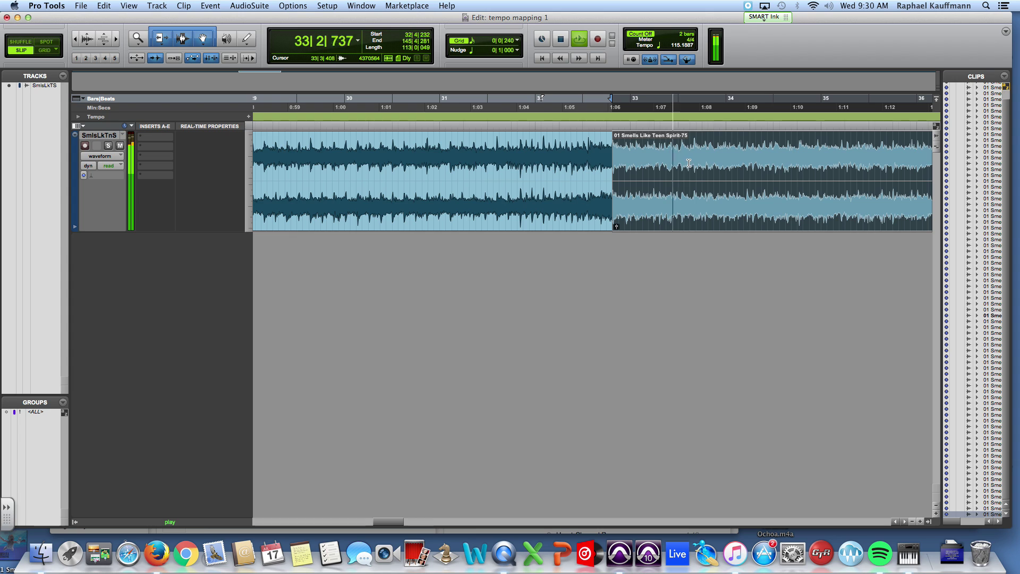
pyautogui.press('space')
pyautogui.click(702, 156)
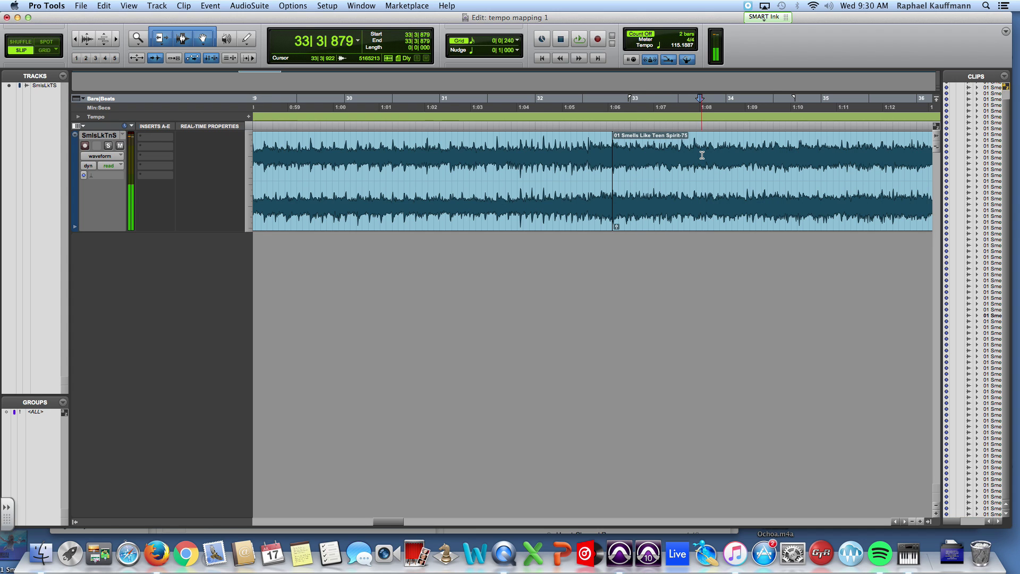
pyautogui.press('space')
pyautogui.press('space')
pyautogui.press('super+e')
pyautogui.click(683, 199)
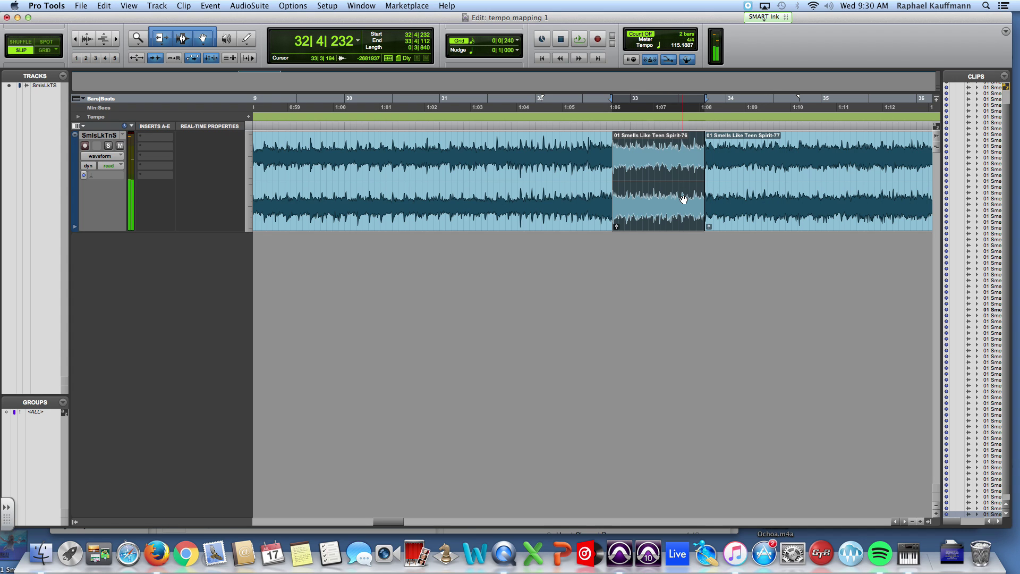
pyautogui.press('space')
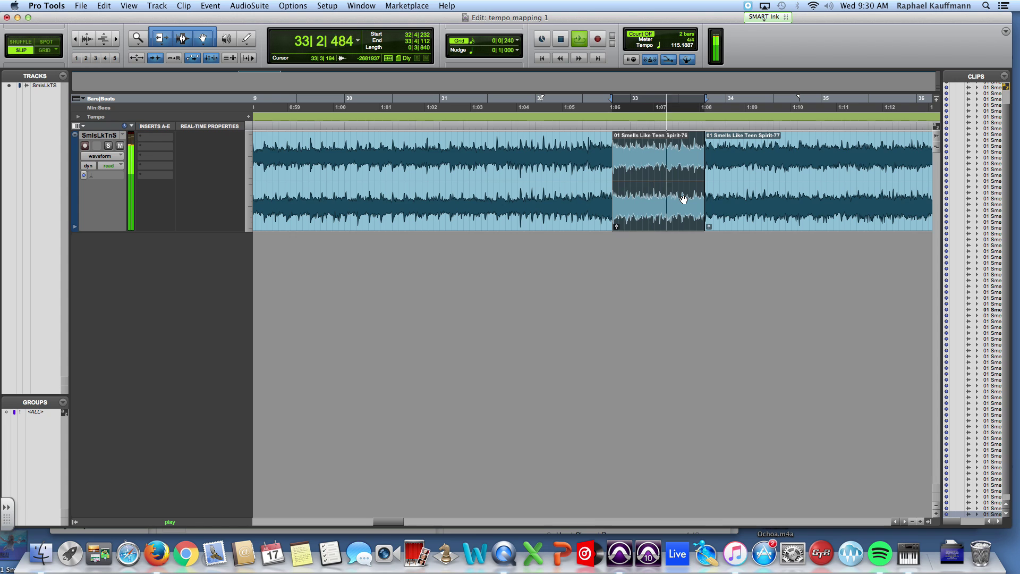
pyautogui.press('space')
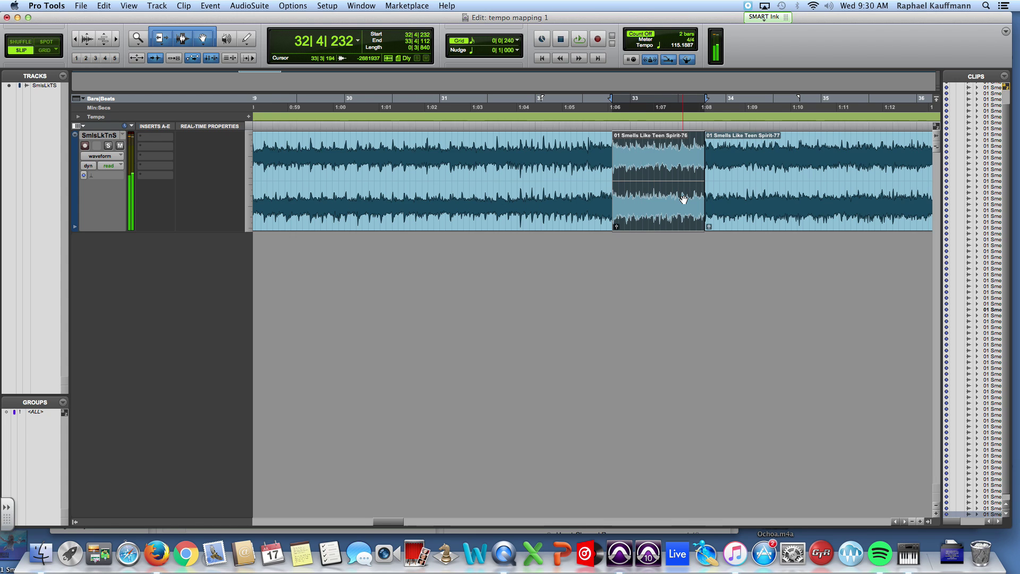
# Step: Identify bar 33 with End 34|1|000, then undo the resulting tempo marker
pyautogui.press('super+i')
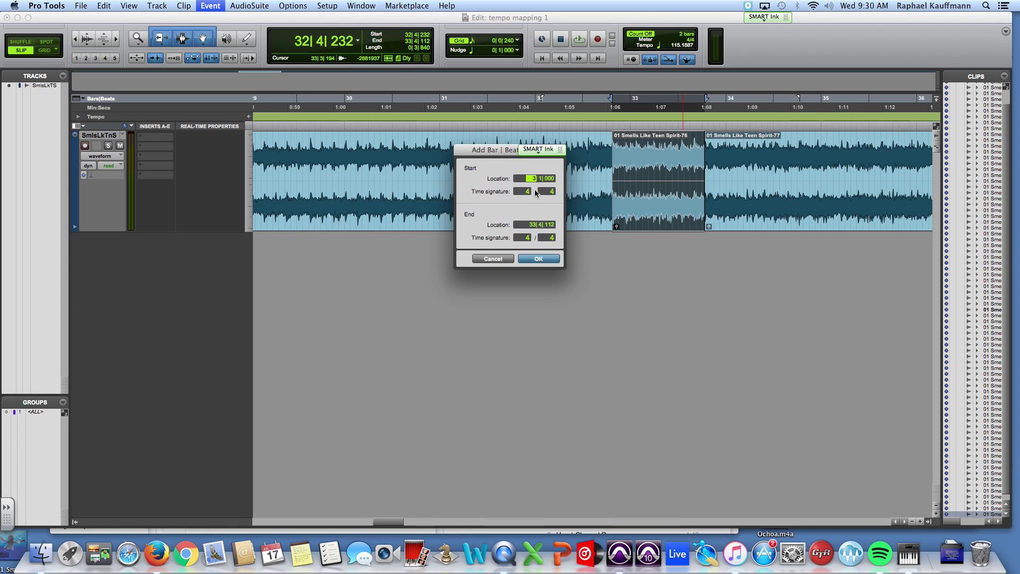
pyautogui.click(531, 224)
pyautogui.write('34')
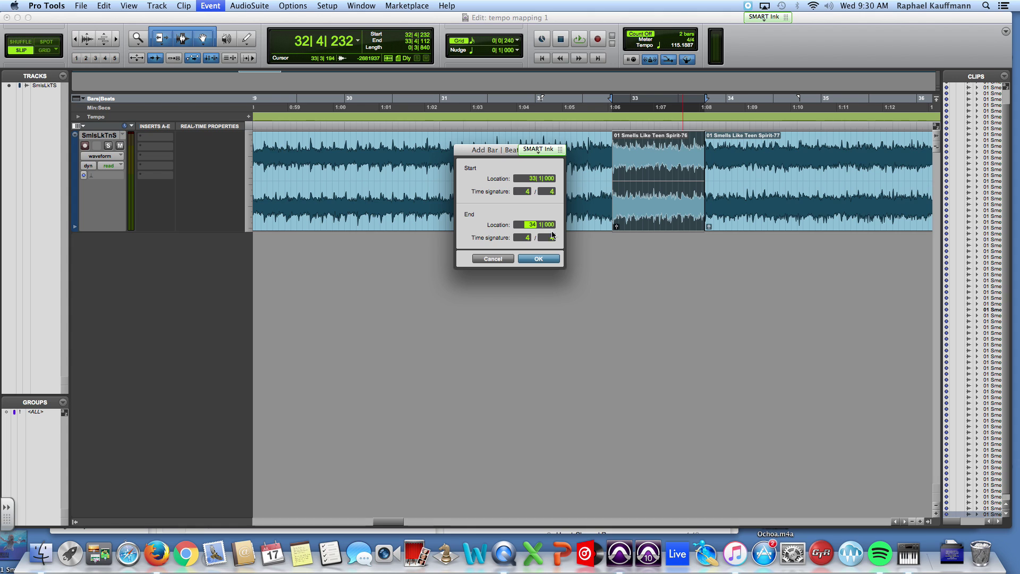
pyautogui.click(545, 258)
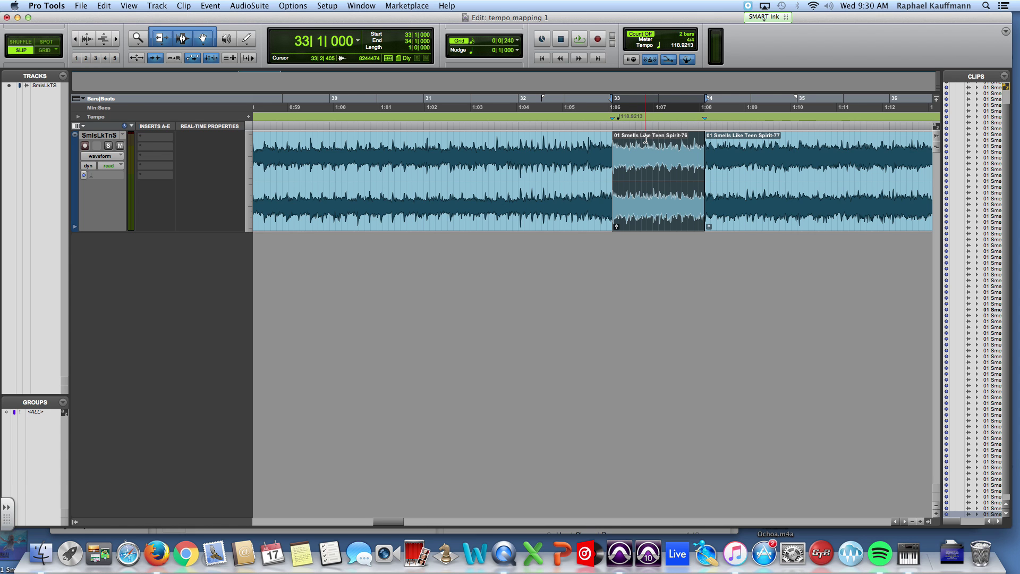
pyautogui.press('super+z')
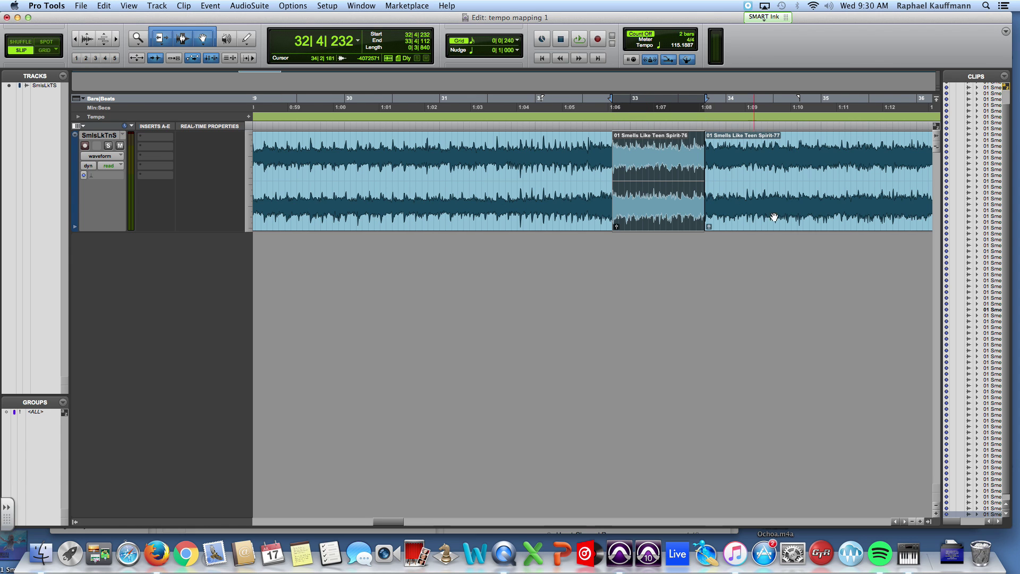
# Step: Undo both splits around bar 33 and zoom back in on bars 1–15
pyautogui.press('super+bracketleft')
pyautogui.press('super+bracketleft')
pyautogui.press('super+bracketleft')
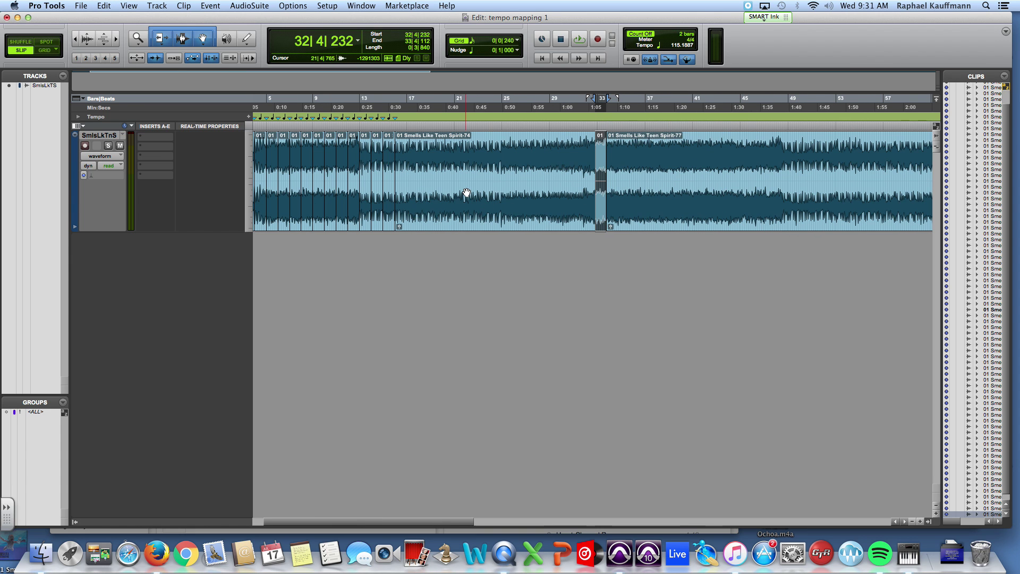
pyautogui.hscroll(-2, 467, 193)
pyautogui.press('super+z')
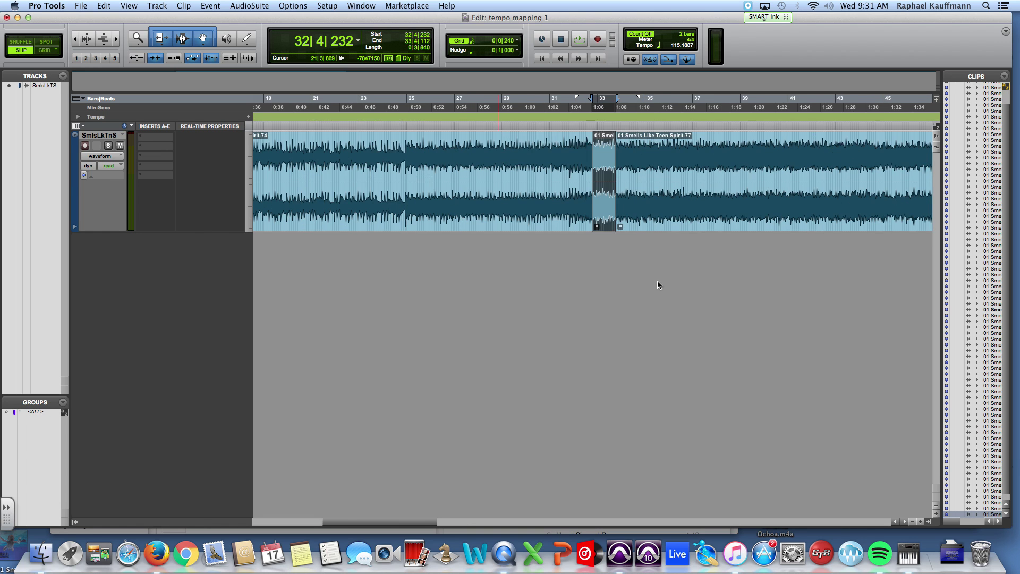
pyautogui.press('super+z')
pyautogui.press('super+bracketright')
pyautogui.press('super+bracketright')
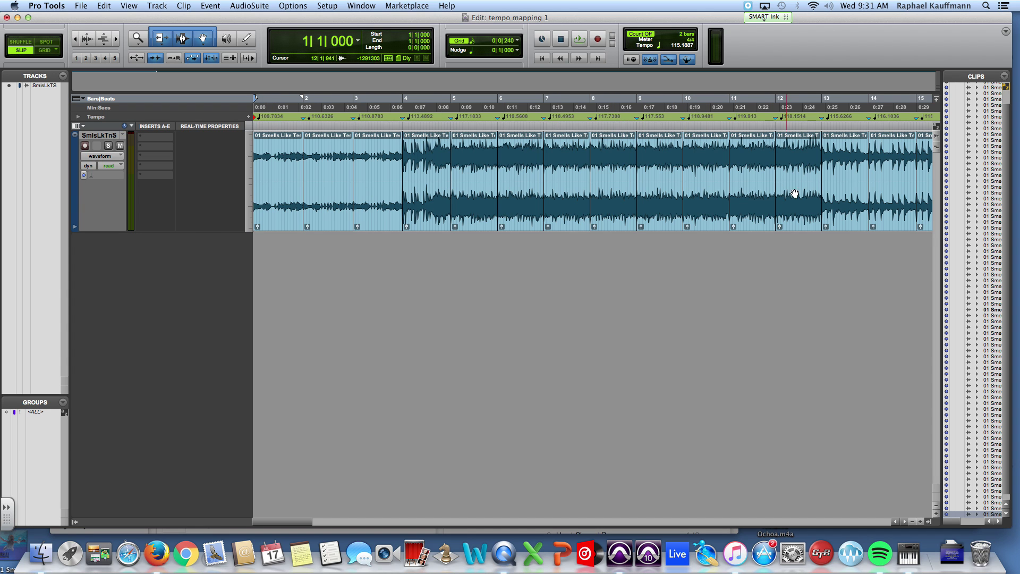
pyautogui.hscroll(5, 852, 196)
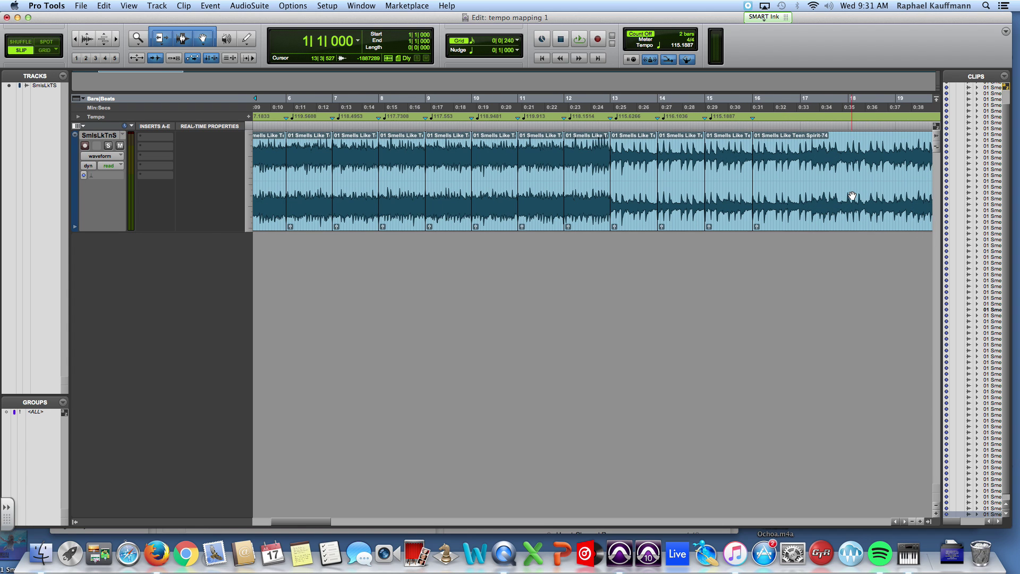